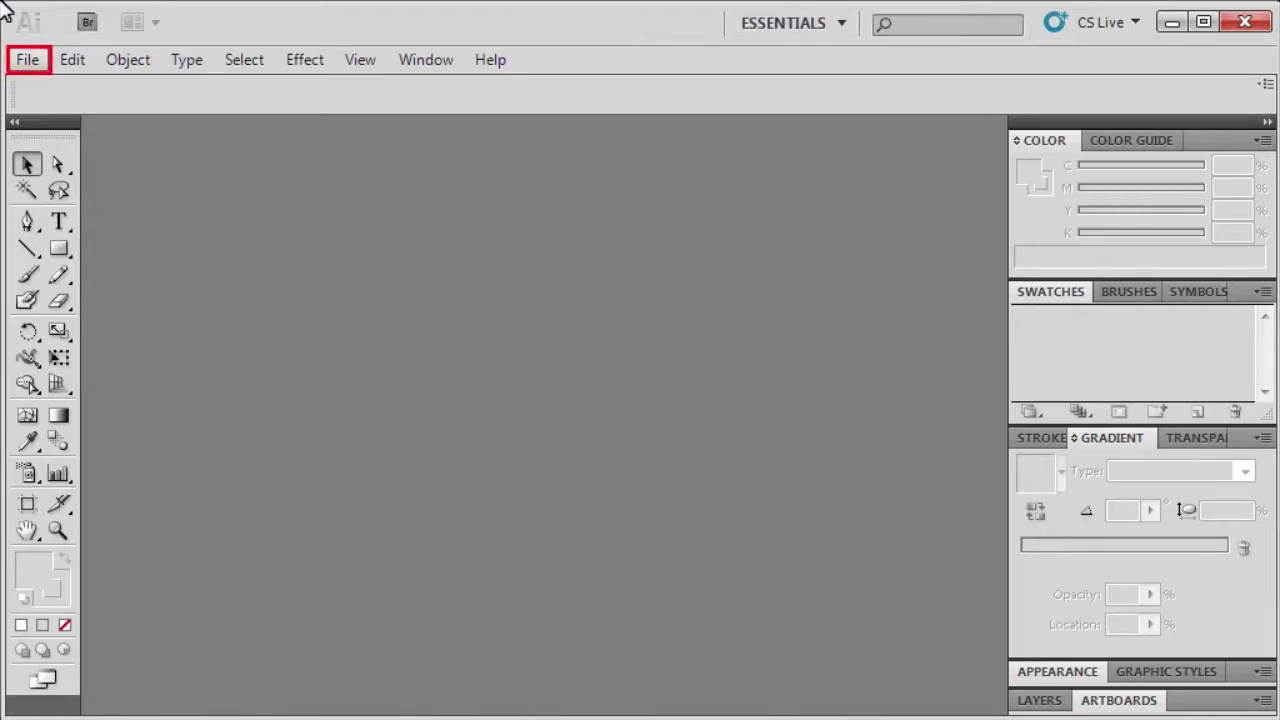
# - Create a new document named 'Cube' in inches with a 5 in by 5 in artboard
pyautogui.click(32, 60)
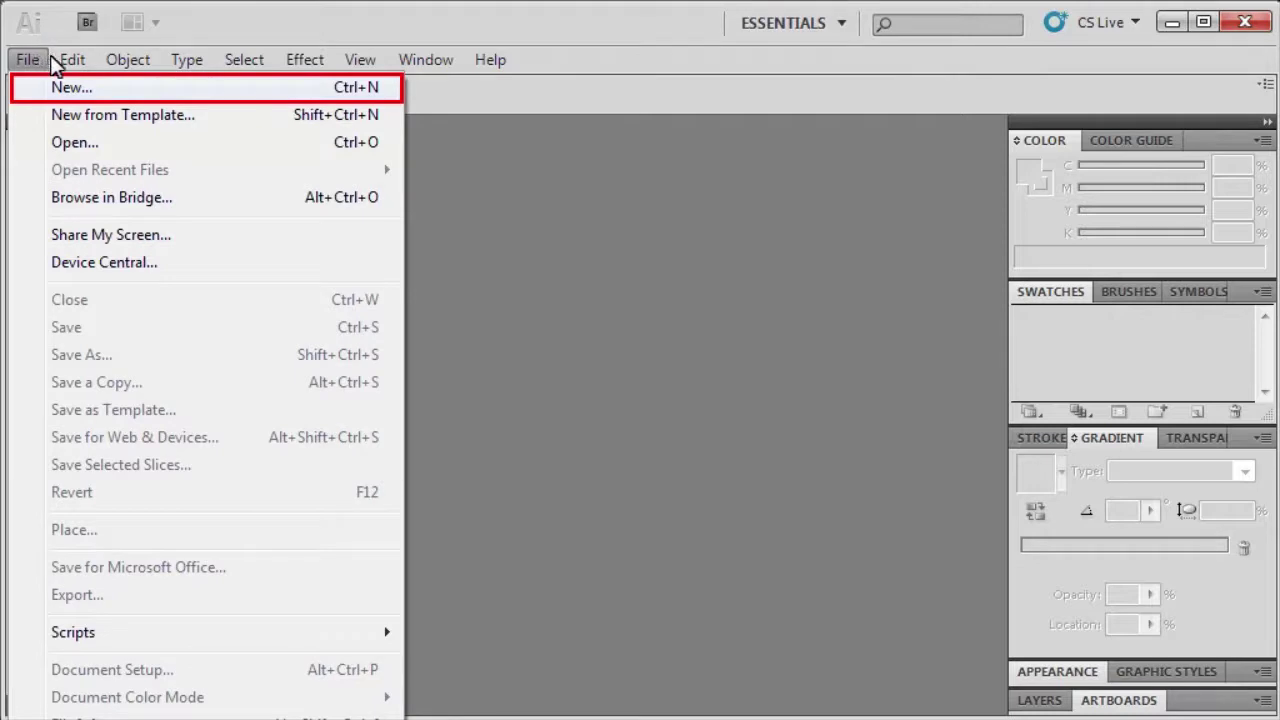
pyautogui.click(91, 87)
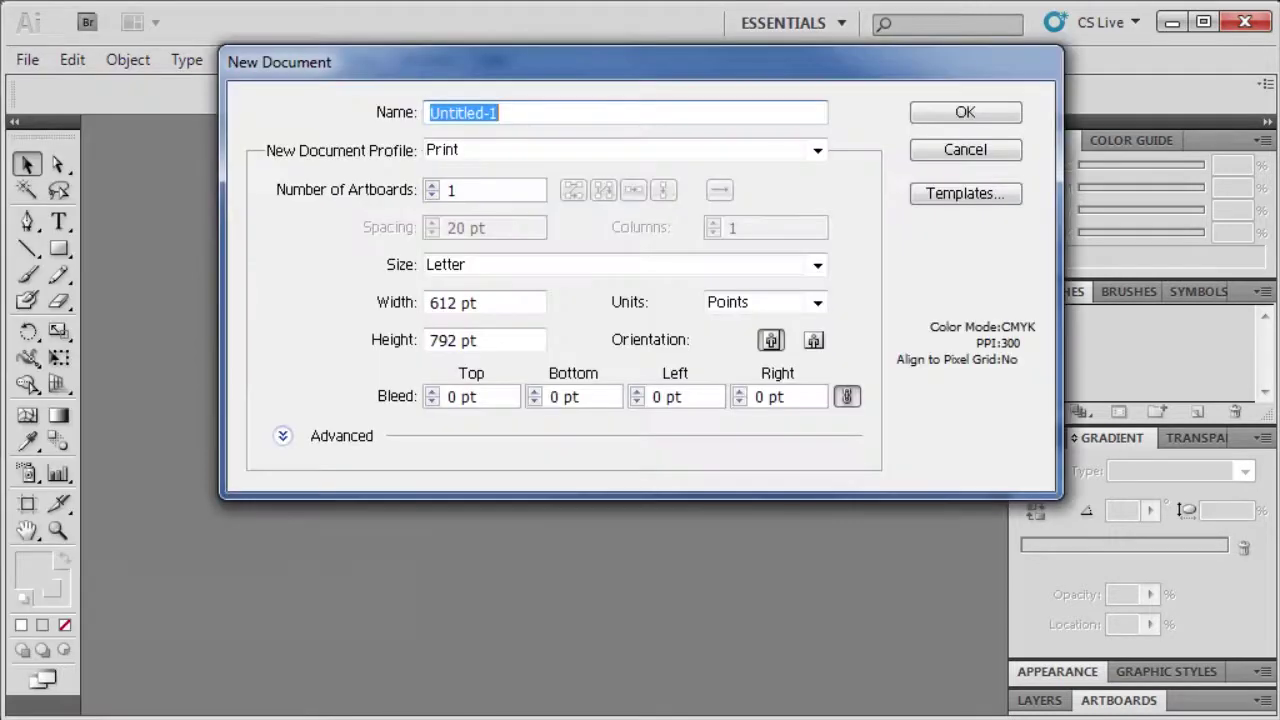
pyautogui.write('Cube')
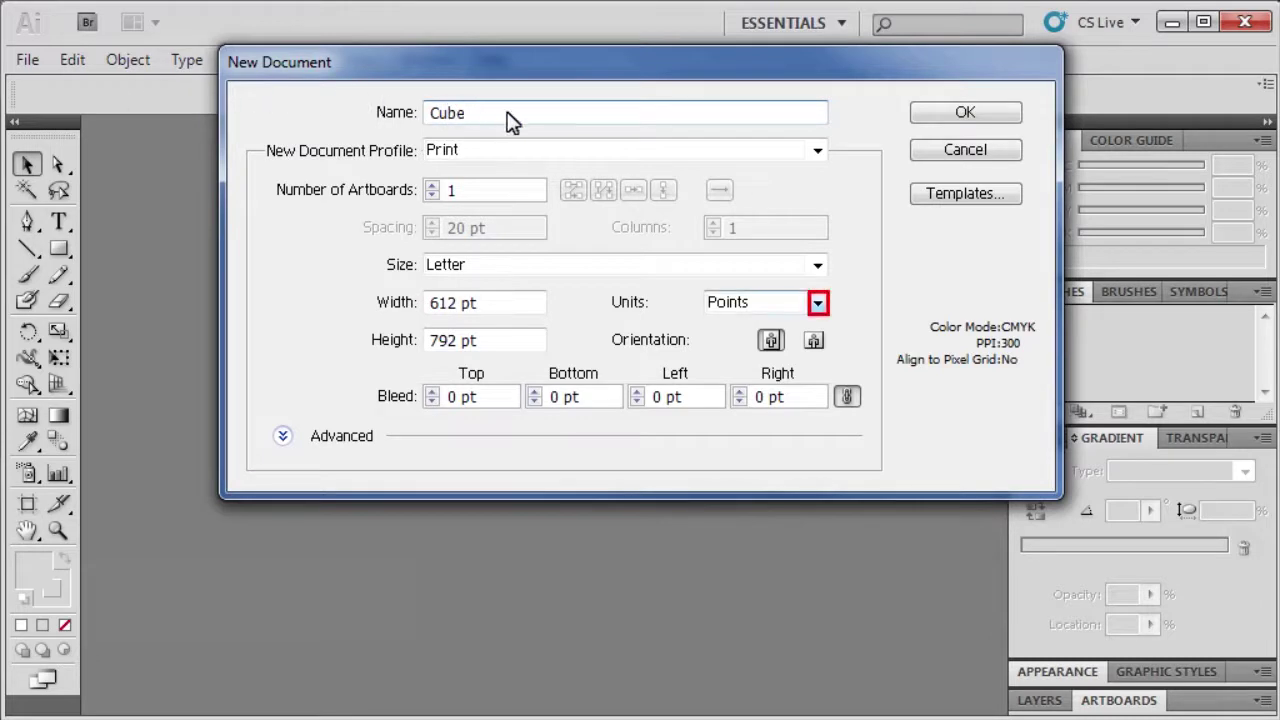
pyautogui.click(818, 302)
pyautogui.click(748, 360)
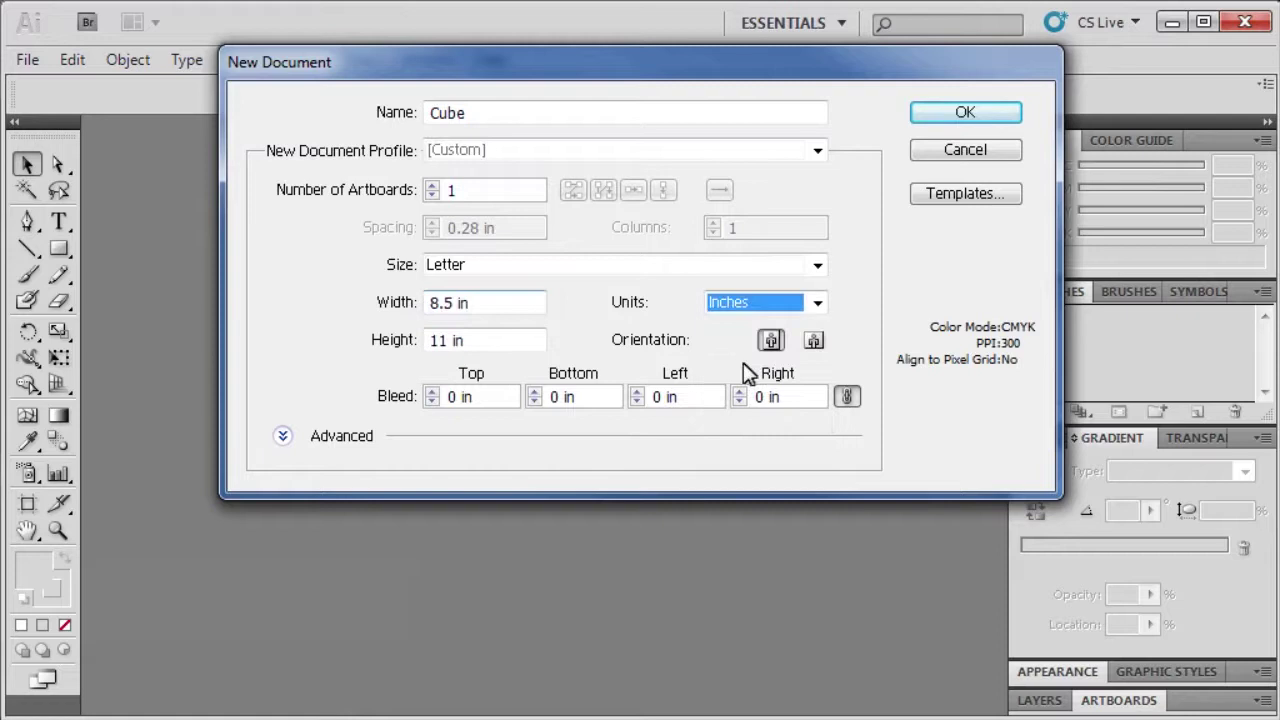
pyautogui.doubleClick(447, 303)
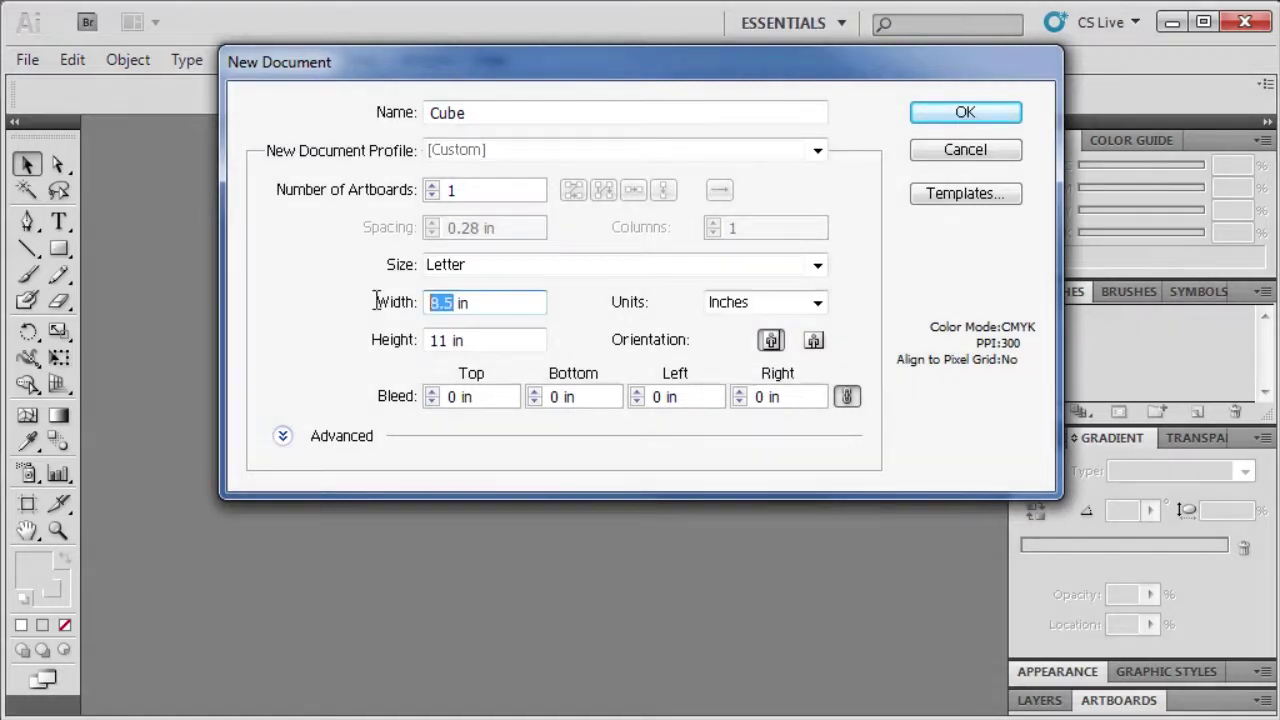
pyautogui.write('5')
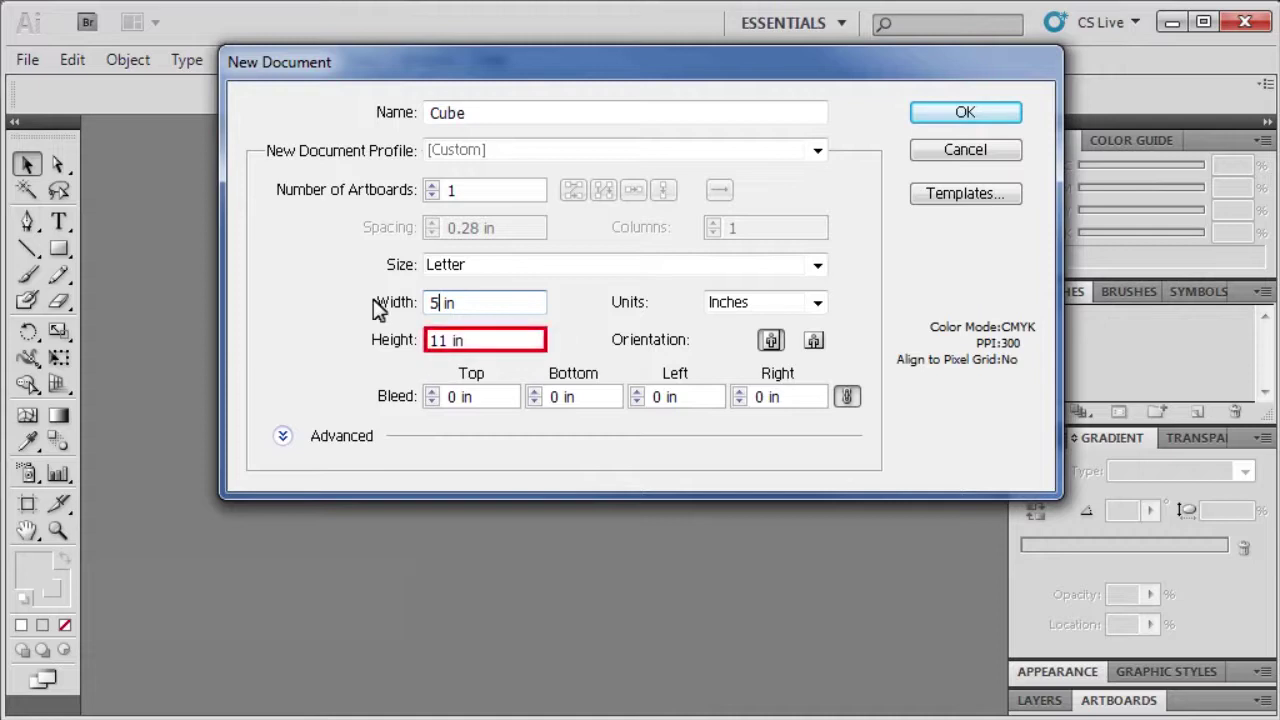
pyautogui.doubleClick(425, 341)
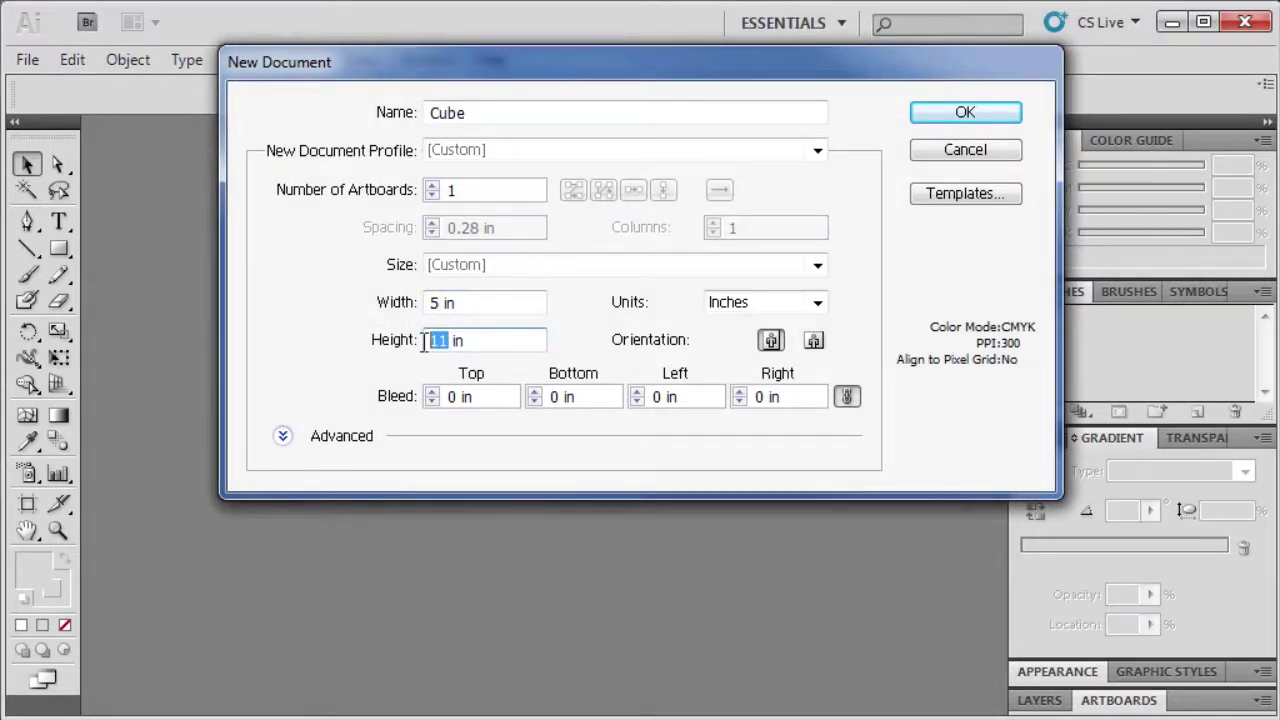
pyautogui.write('5')
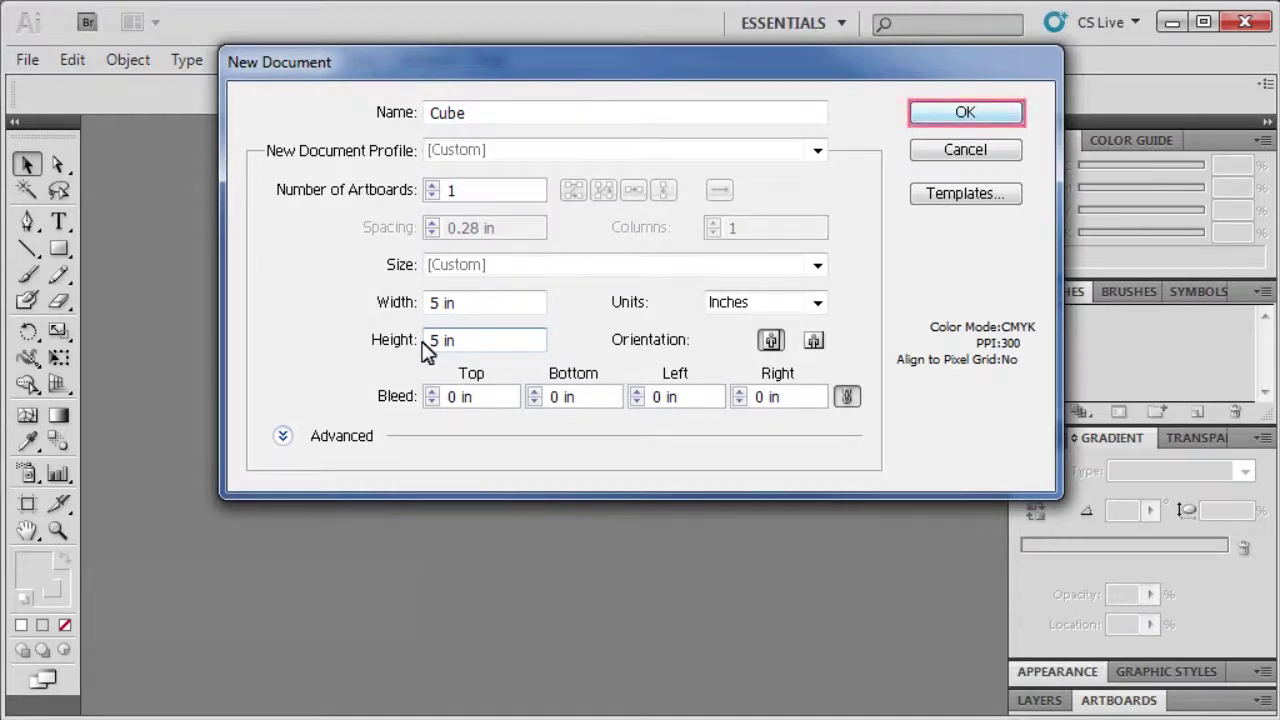
pyautogui.click(965, 114)
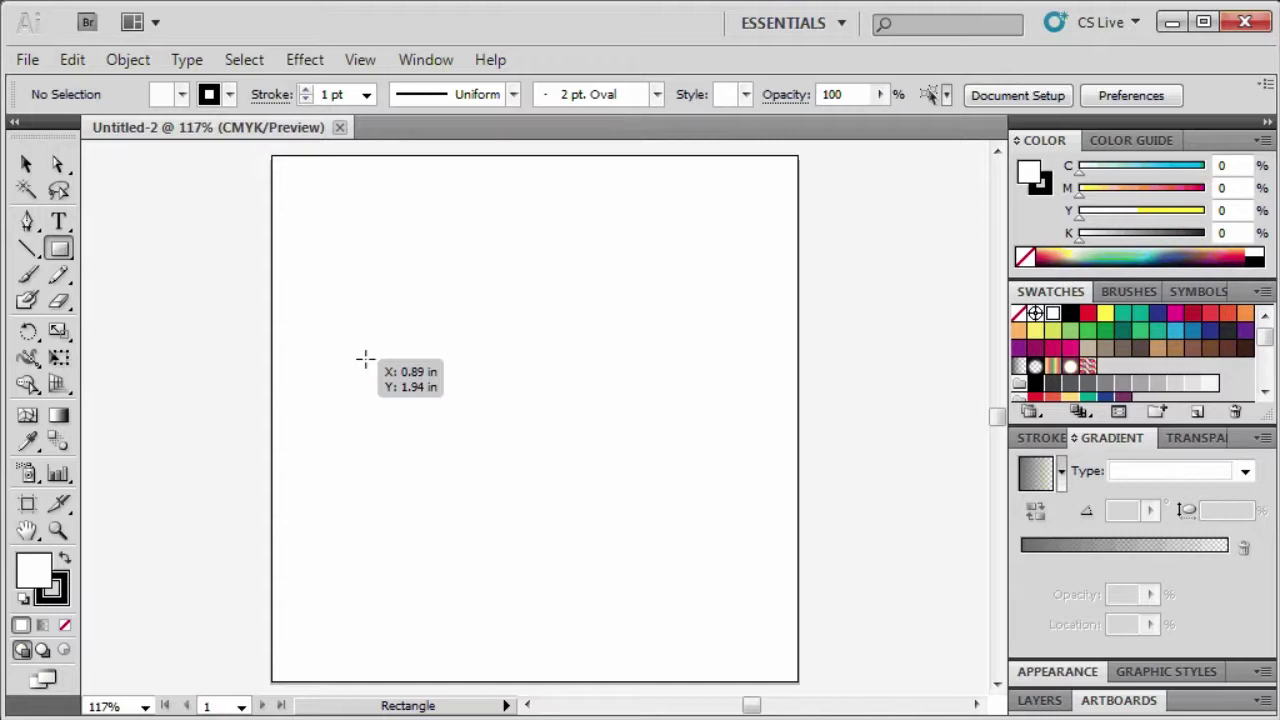
# - Draw a square on the left of the artboard and fill it with orange
pyautogui.moveTo(365, 359); pyautogui.dragTo(506, 498)
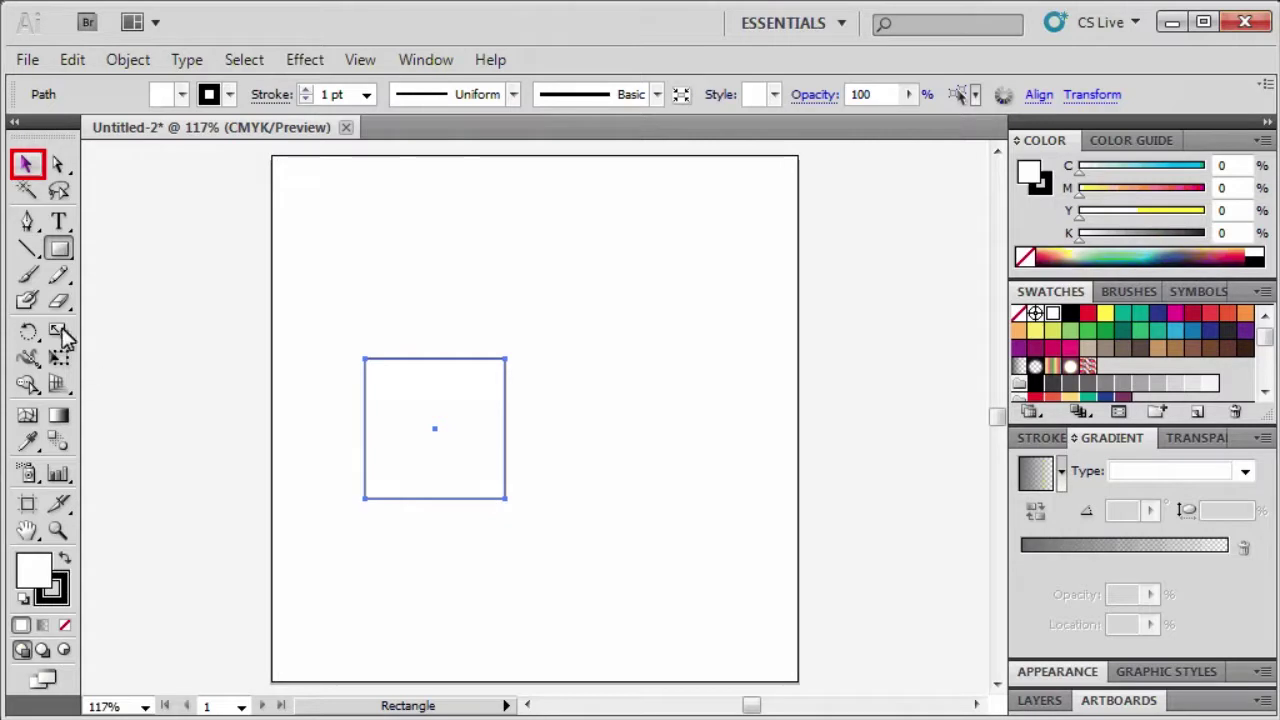
pyautogui.click(27, 168)
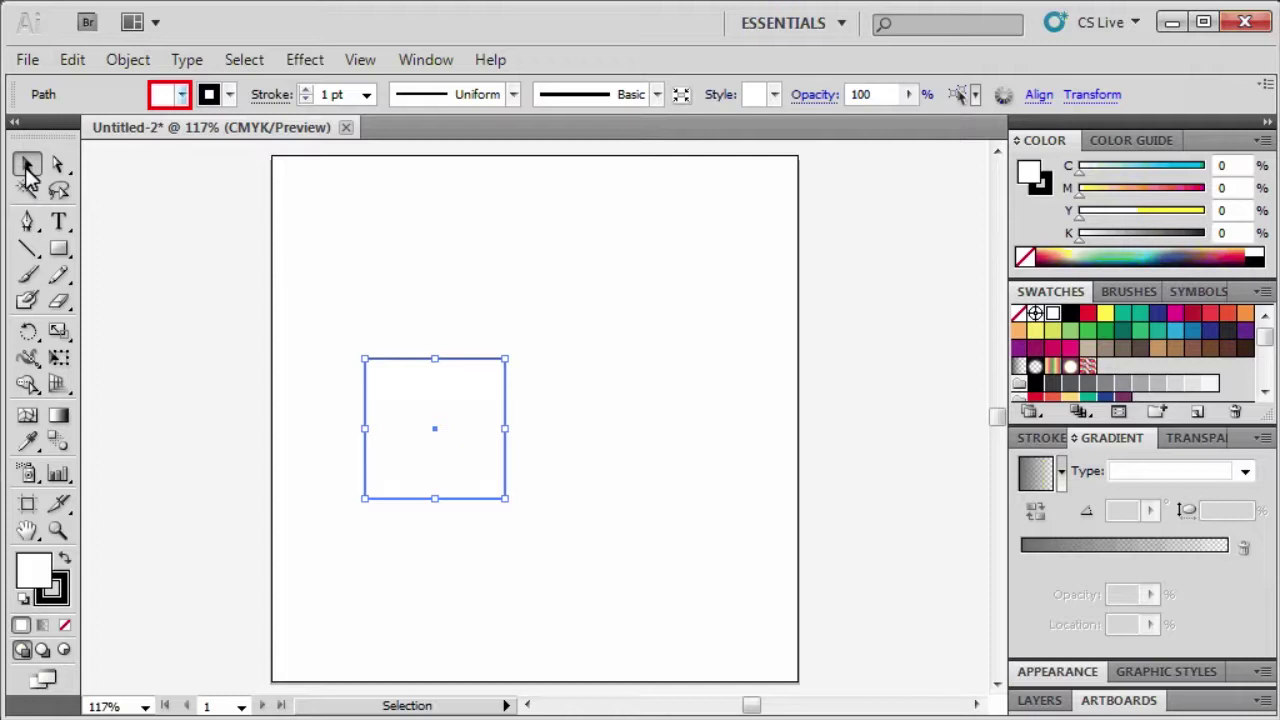
pyautogui.click(179, 98)
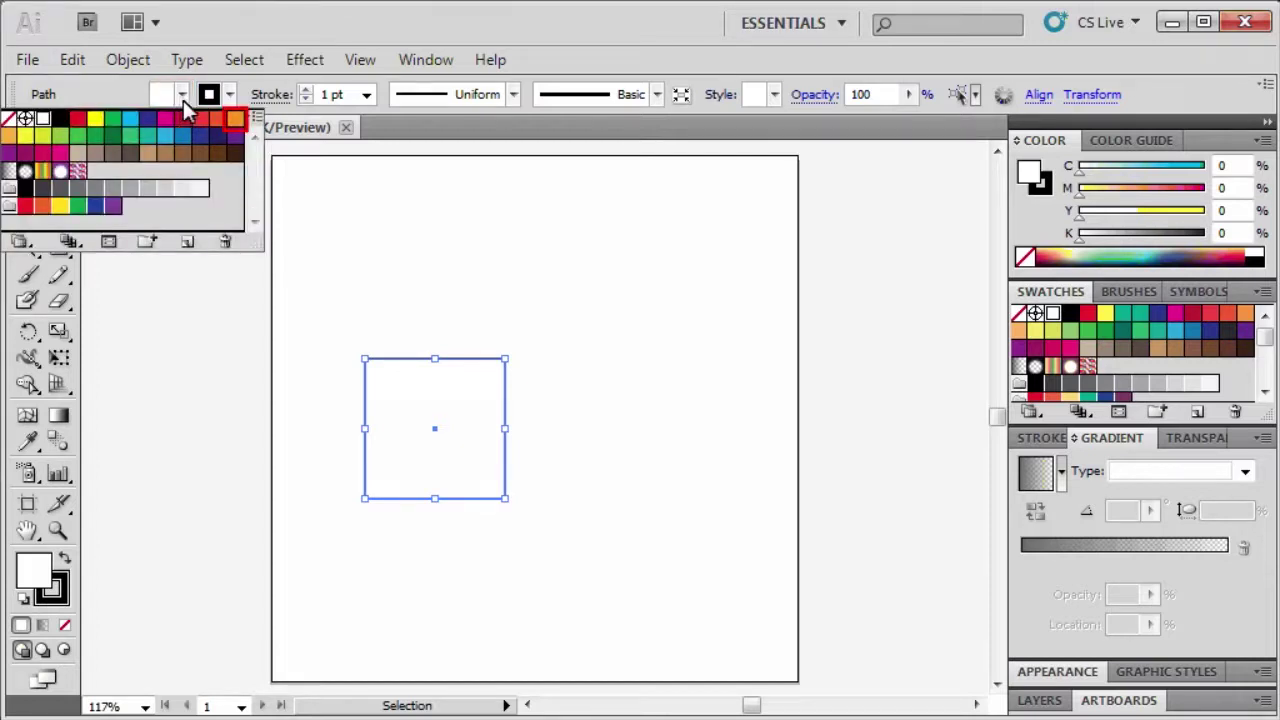
pyautogui.click(234, 119)
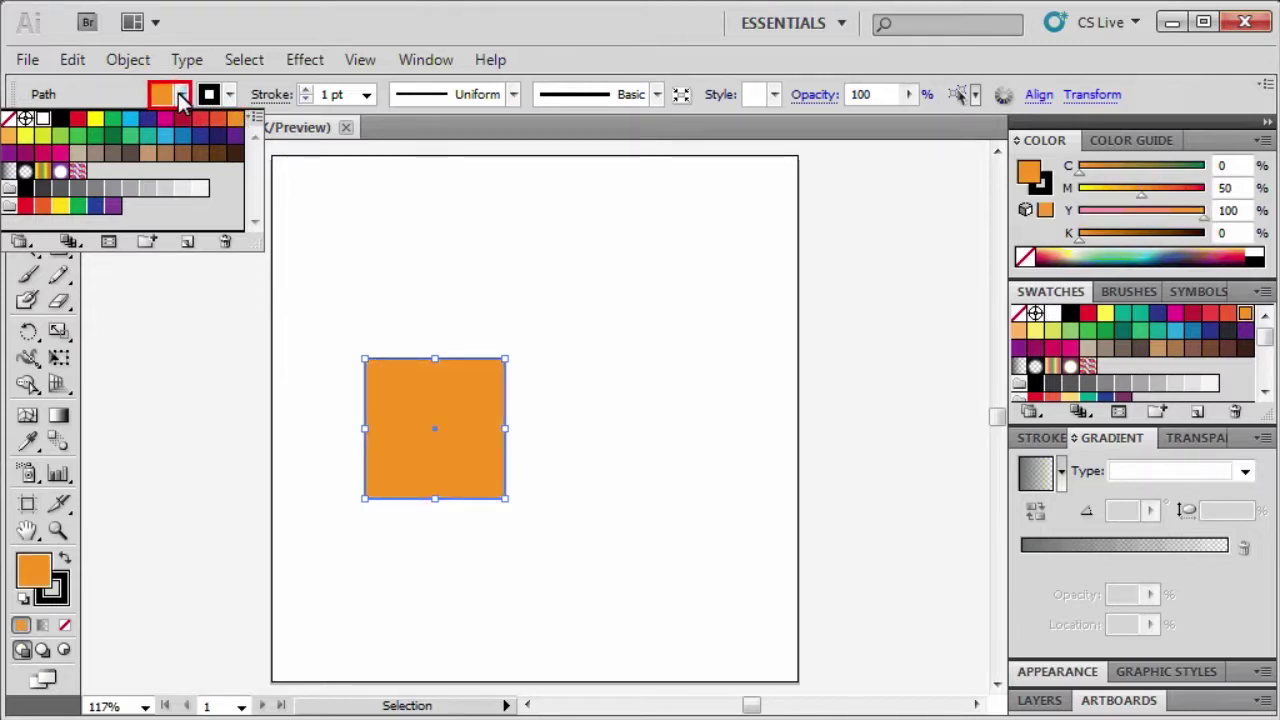
pyautogui.click(182, 97)
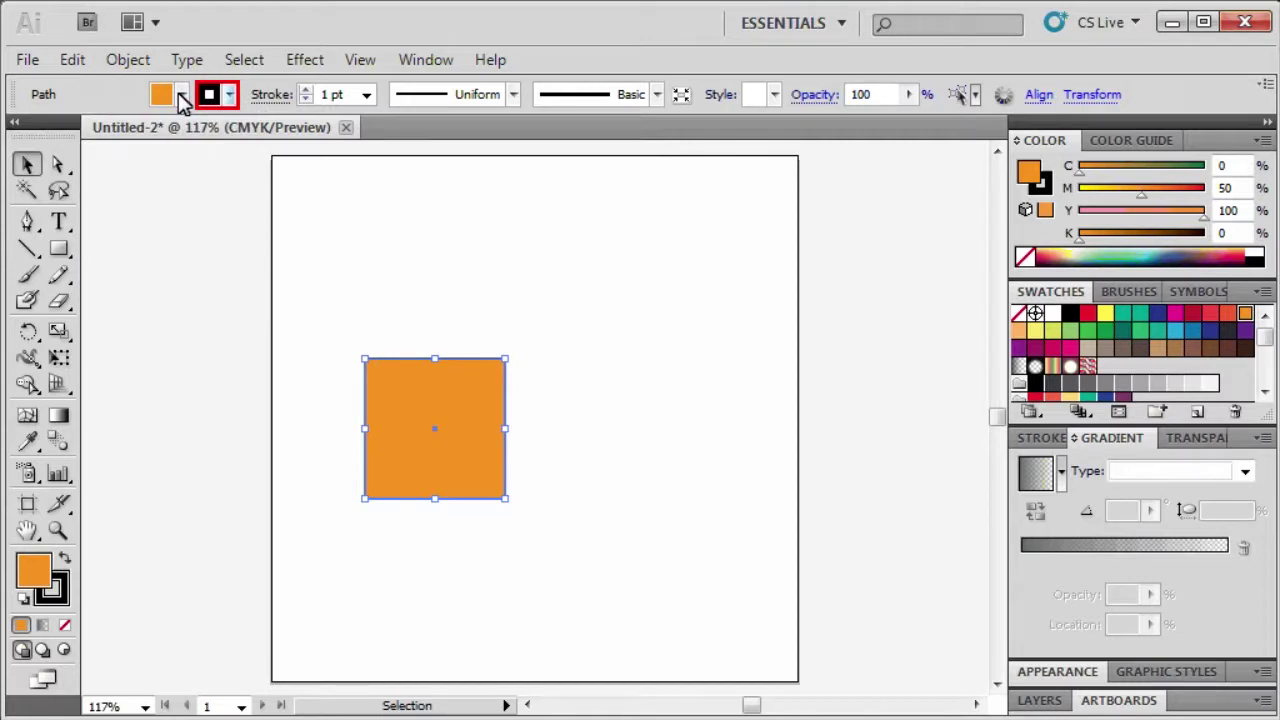
# - Give the square a purple stroke
pyautogui.click(232, 95)
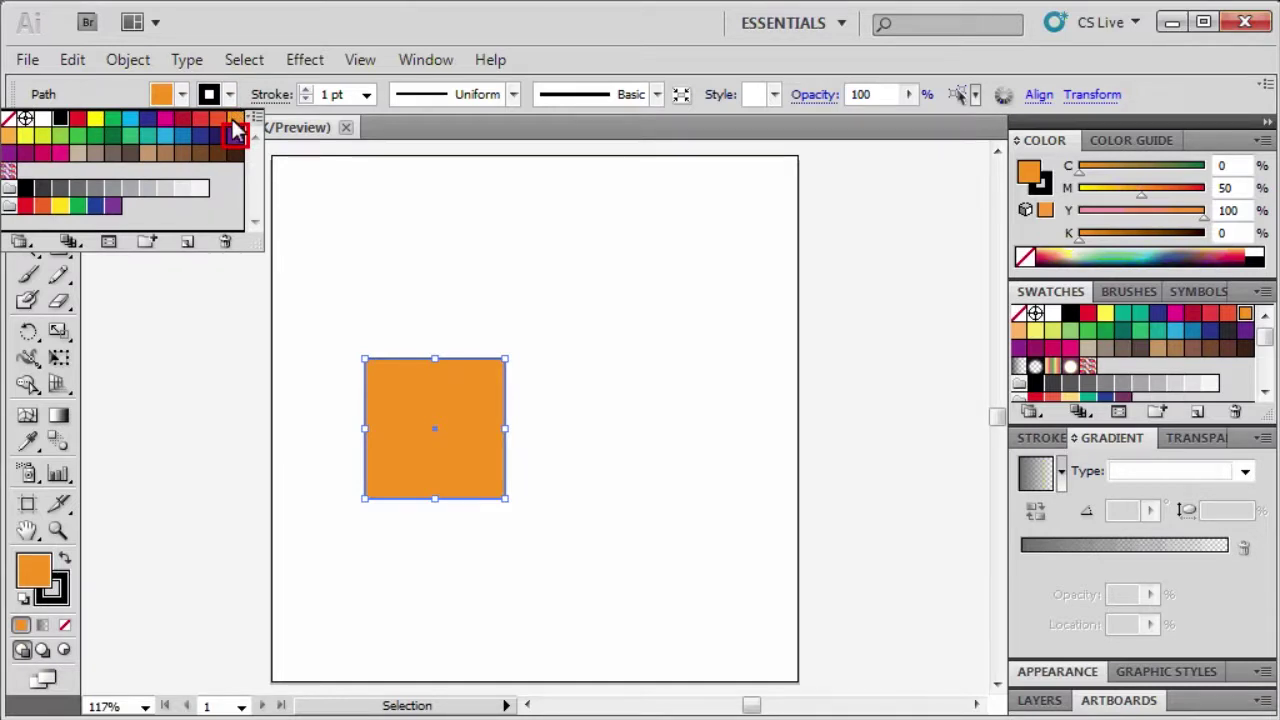
pyautogui.click(234, 137)
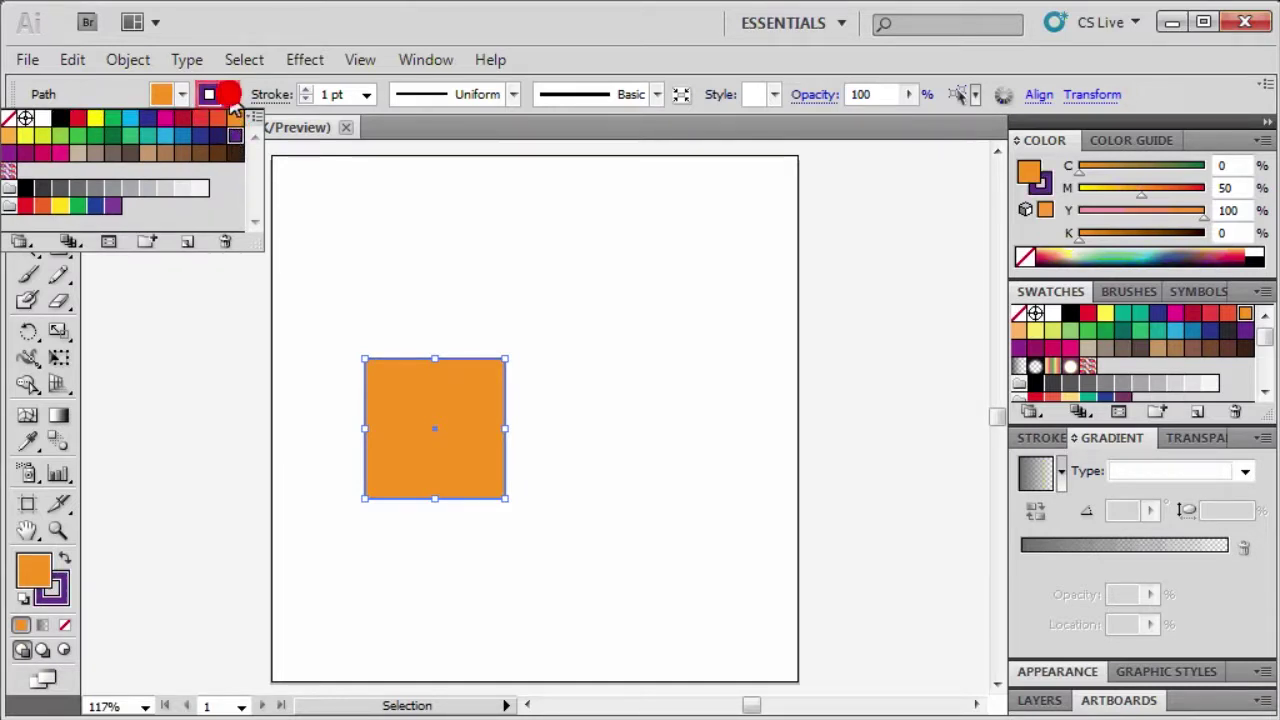
pyautogui.click(229, 95)
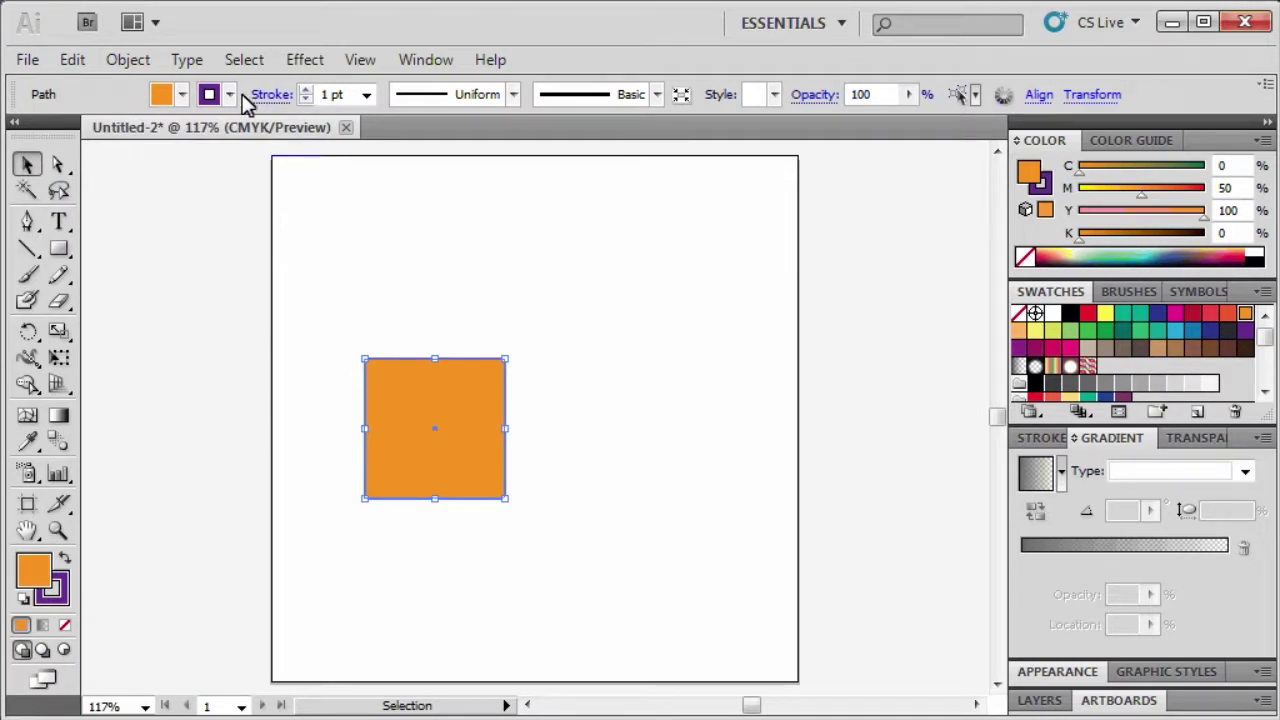
# - Duplicate the square twice to the right, forming a row of three, and select the leftmost one
pyautogui.moveTo(478, 478); pyautogui.dragTo(636, 479)
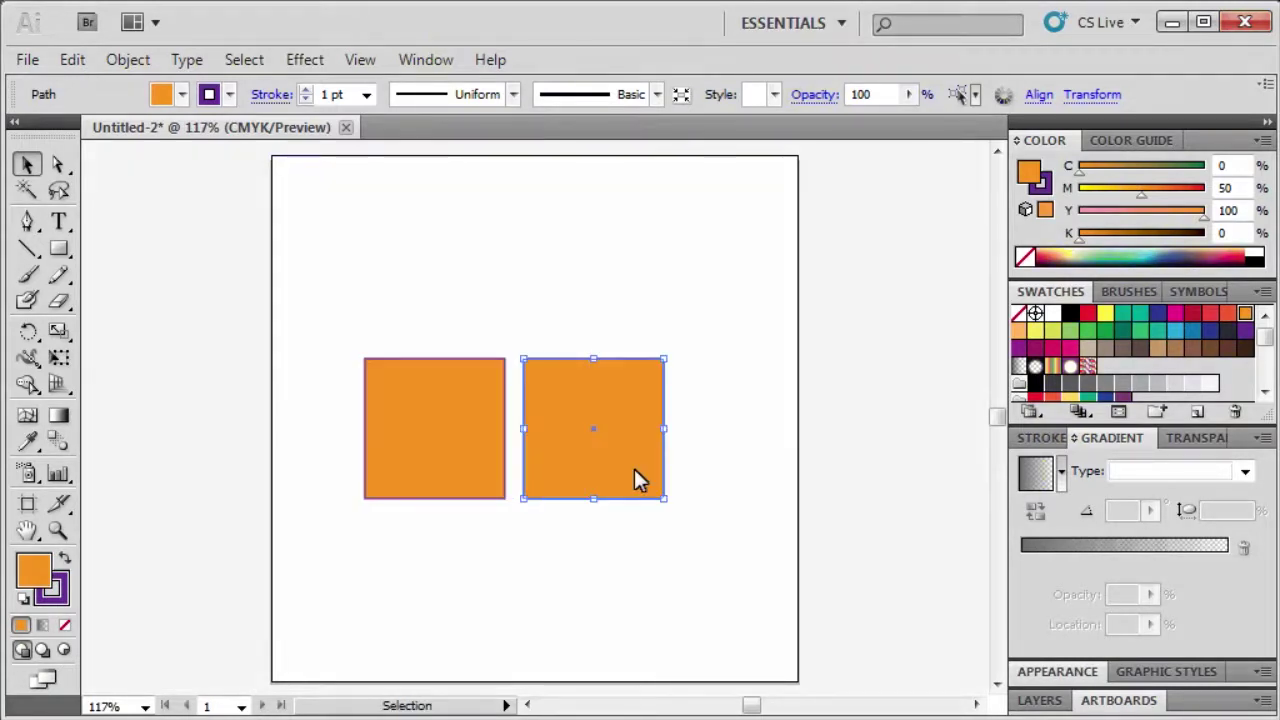
pyautogui.moveTo(628, 473); pyautogui.dragTo(784, 473)
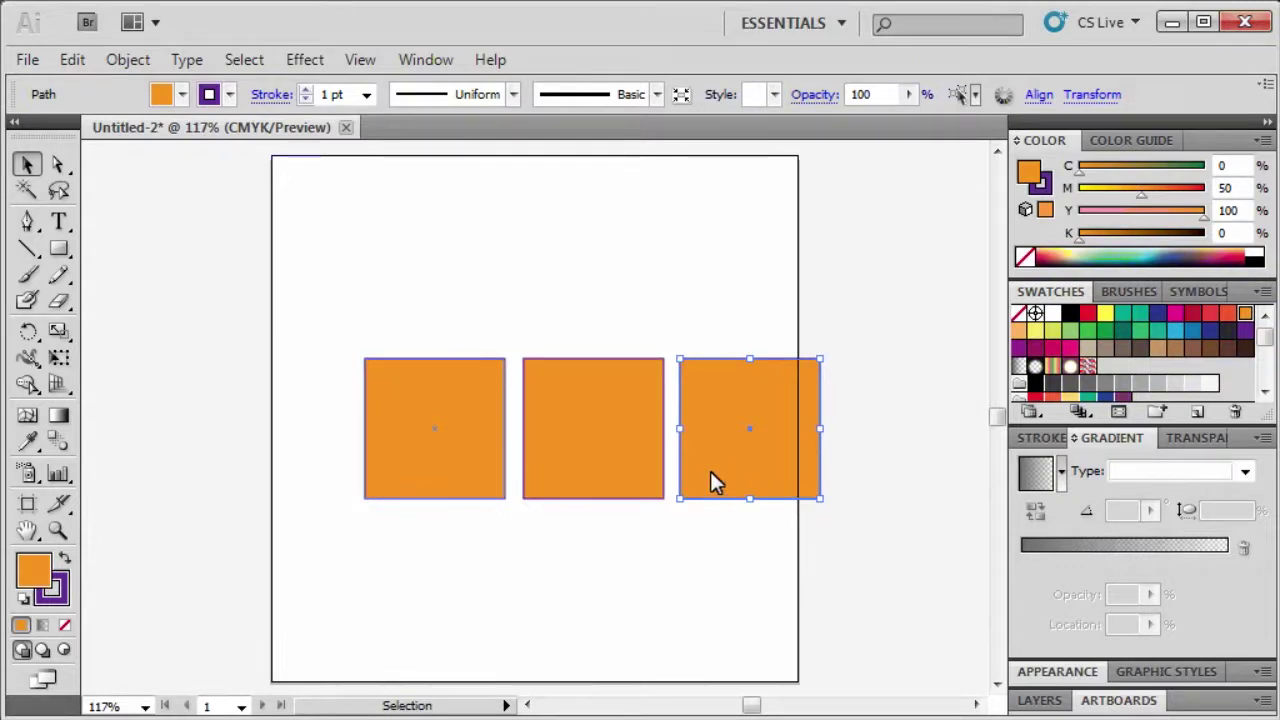
pyautogui.click(462, 461)
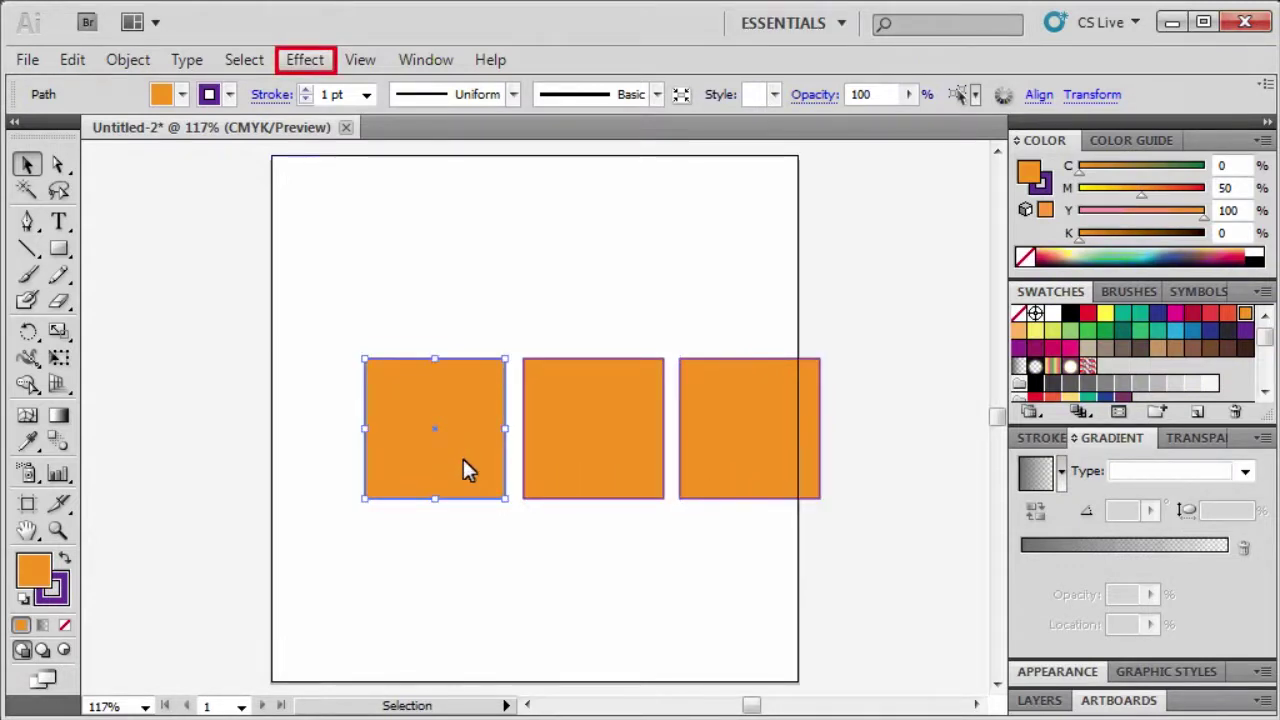
# - Apply a 3D Rotate effect with the Isometric Top preset to the left square
pyautogui.click(305, 60)
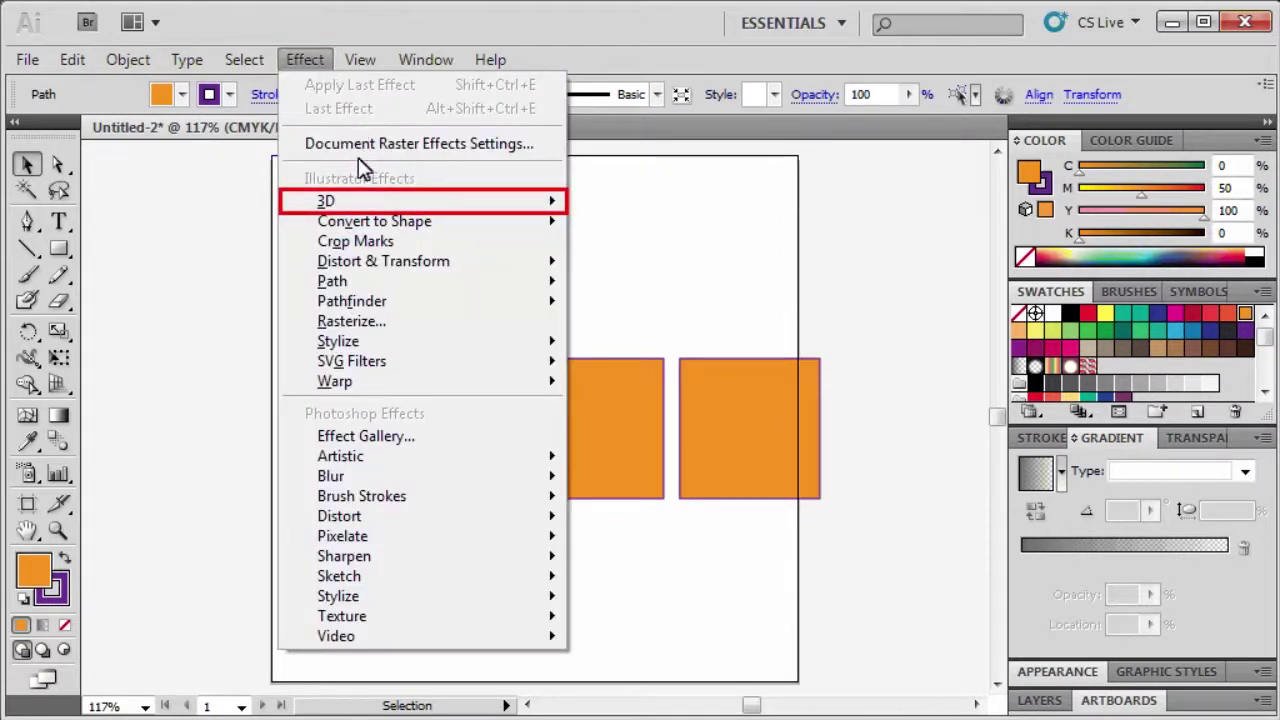
pyautogui.moveTo(365, 207)
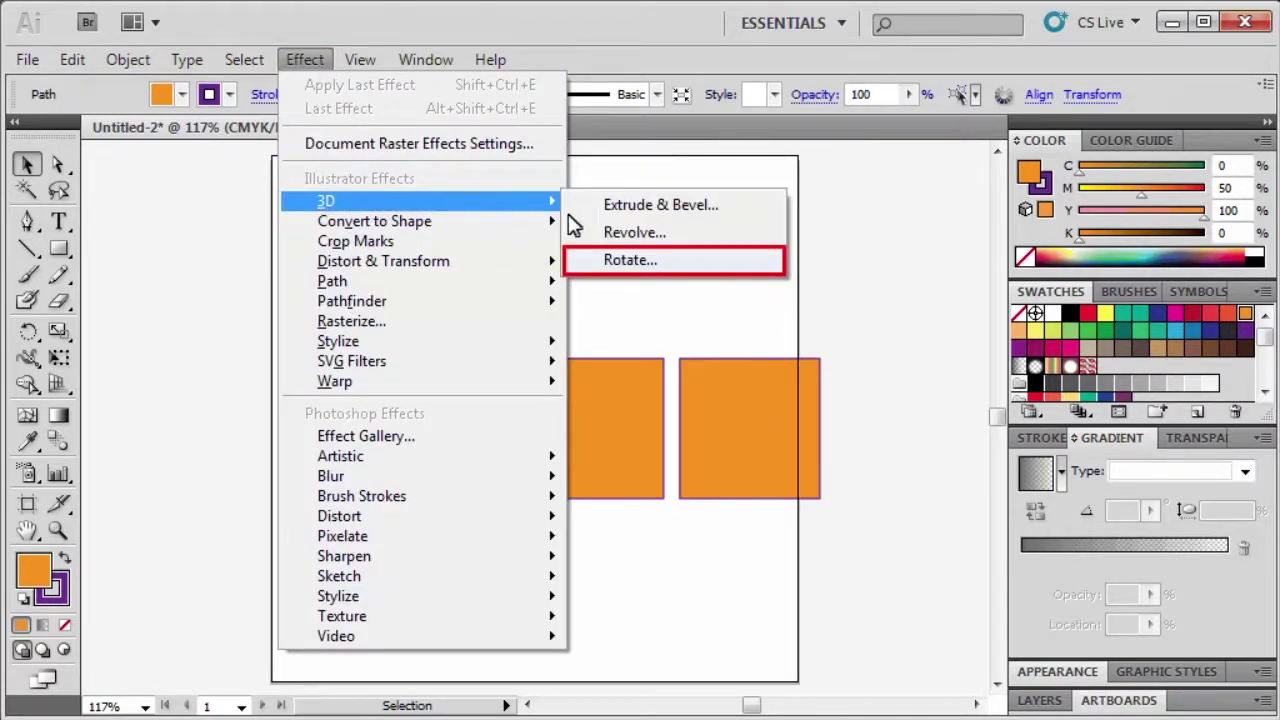
pyautogui.click(641, 264)
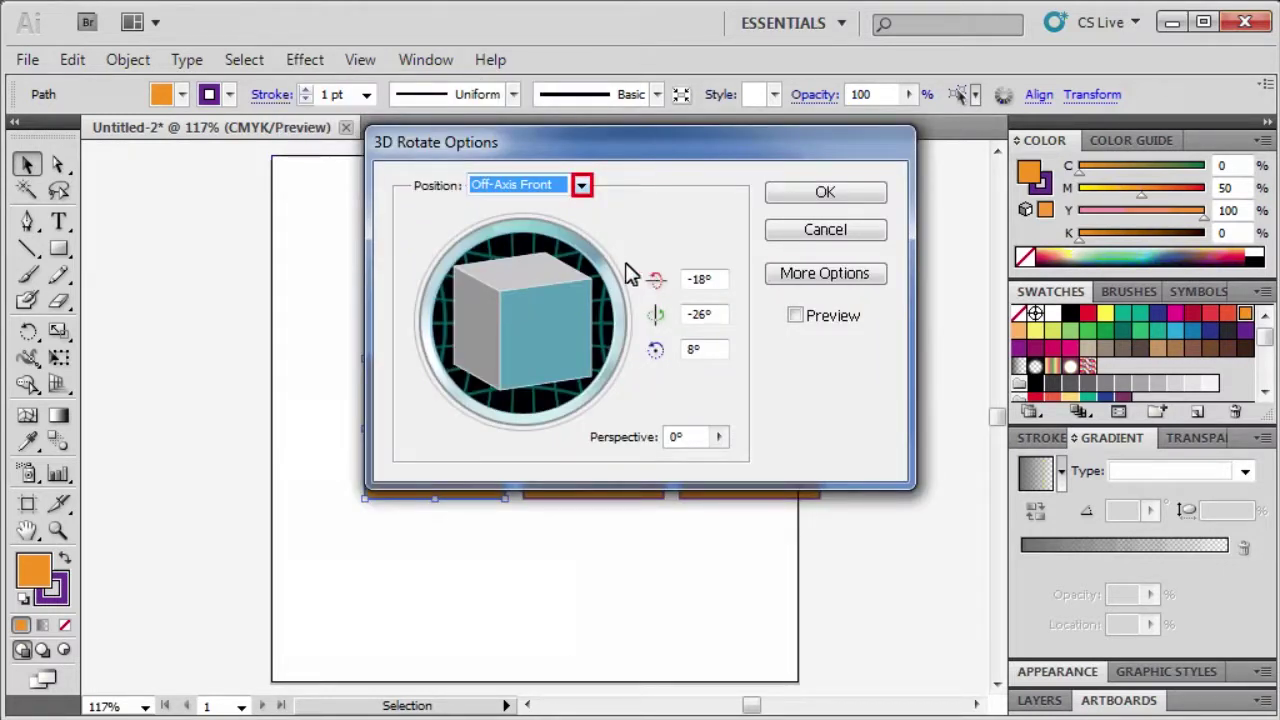
pyautogui.click(582, 190)
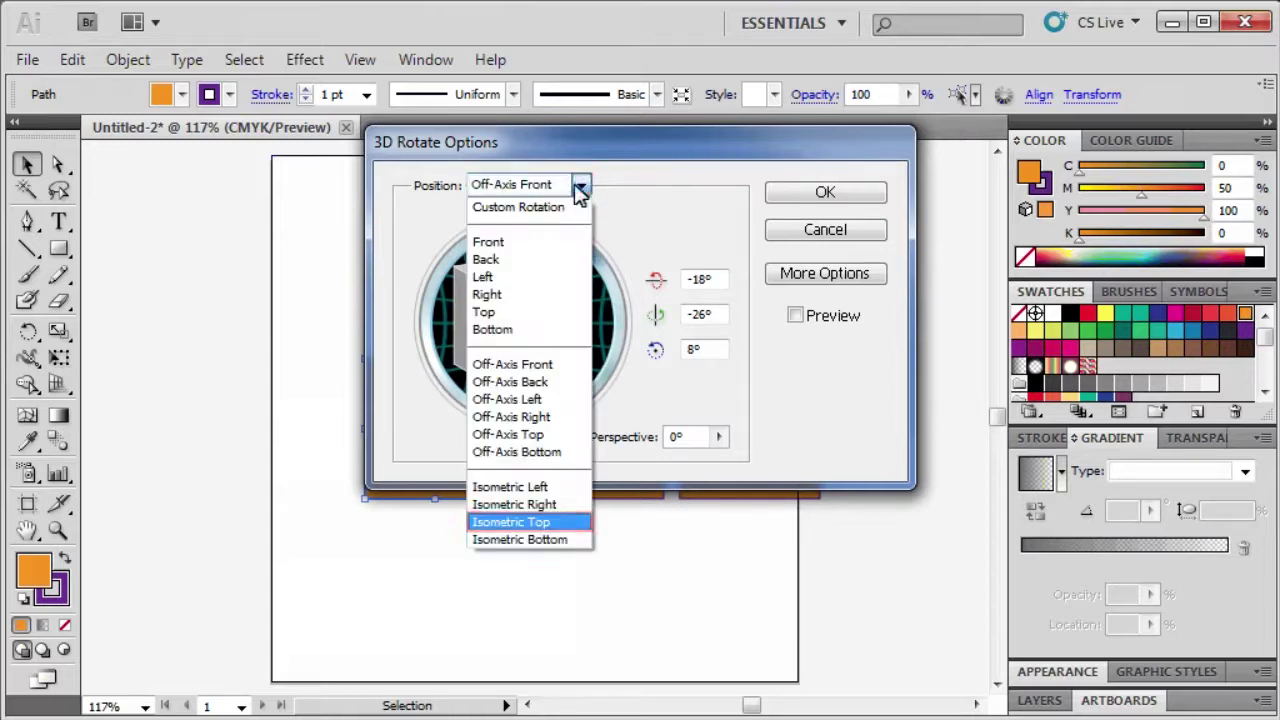
pyautogui.click(540, 522)
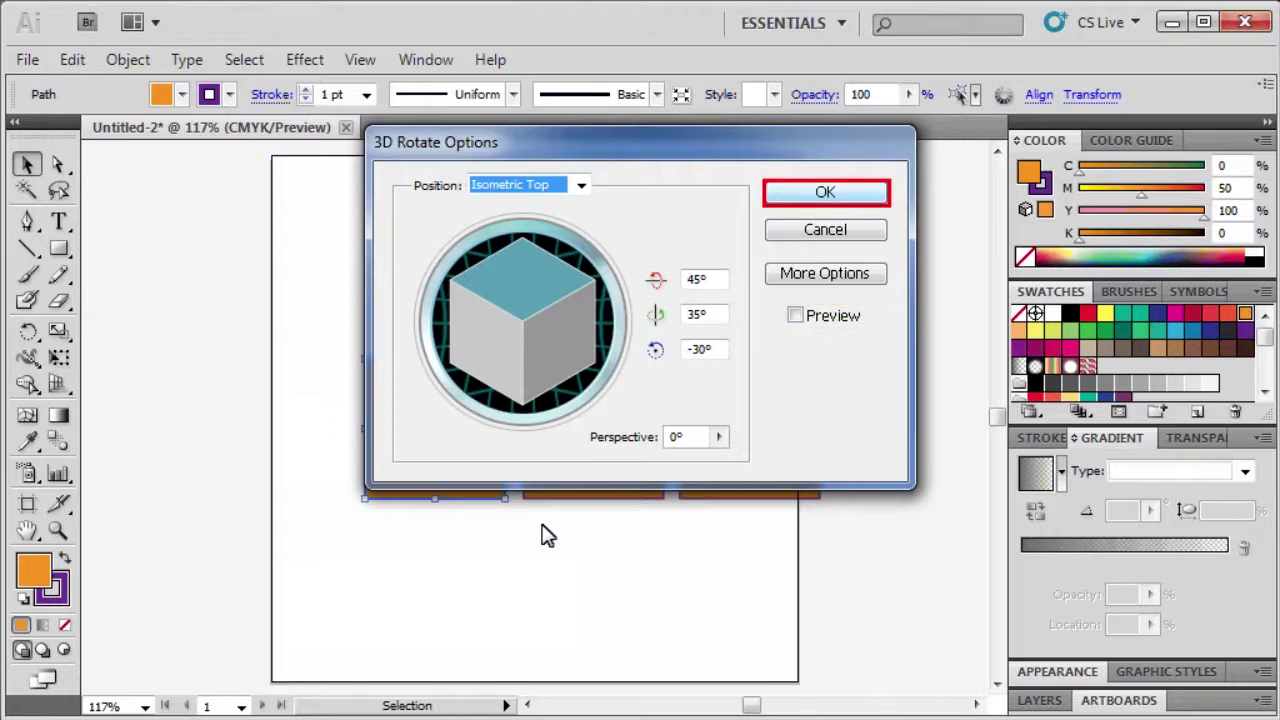
pyautogui.click(848, 199)
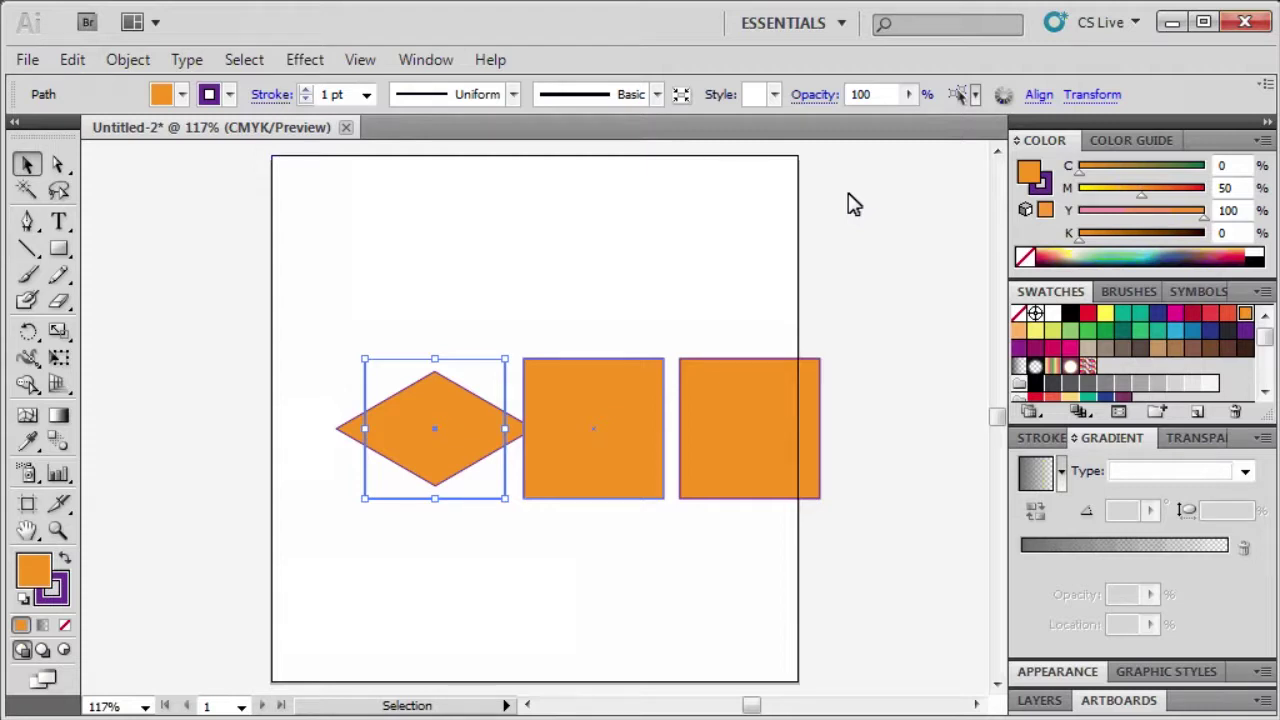
pyautogui.click(590, 441)
# - Apply a 3D Rotate effect with the Isometric Right preset to the middle square
pyautogui.click(306, 59)
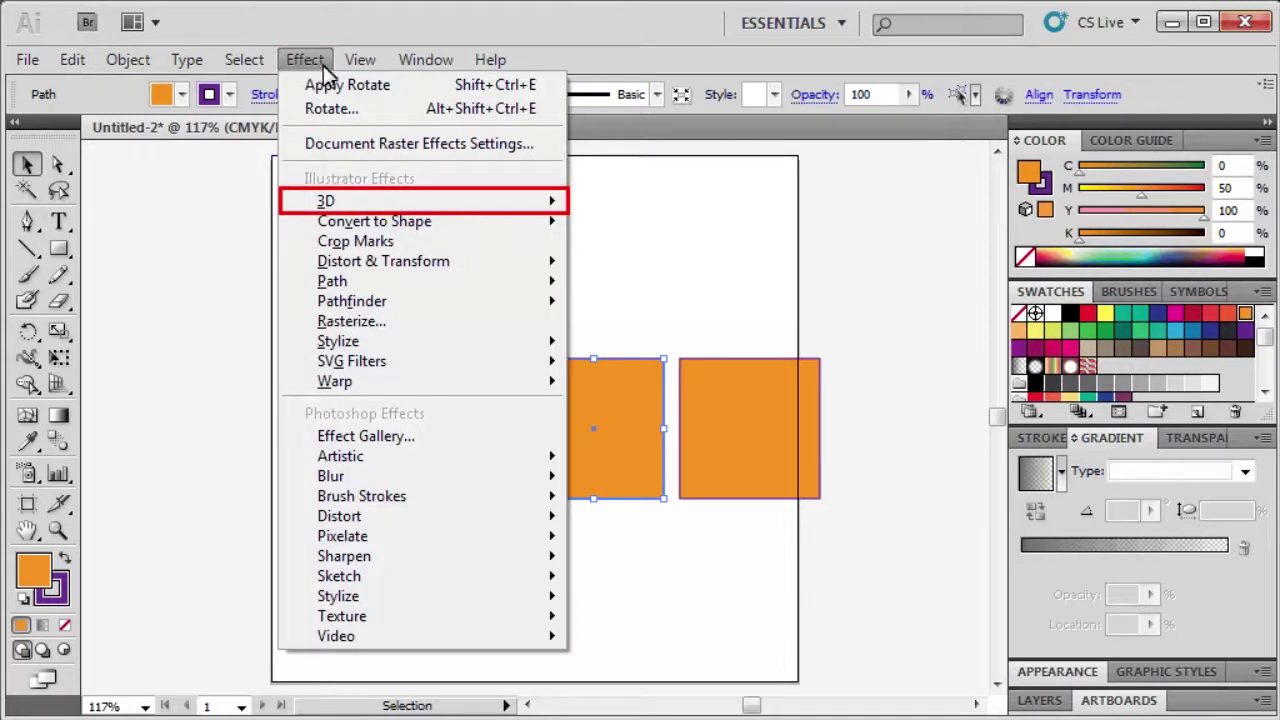
pyautogui.click(312, 200)
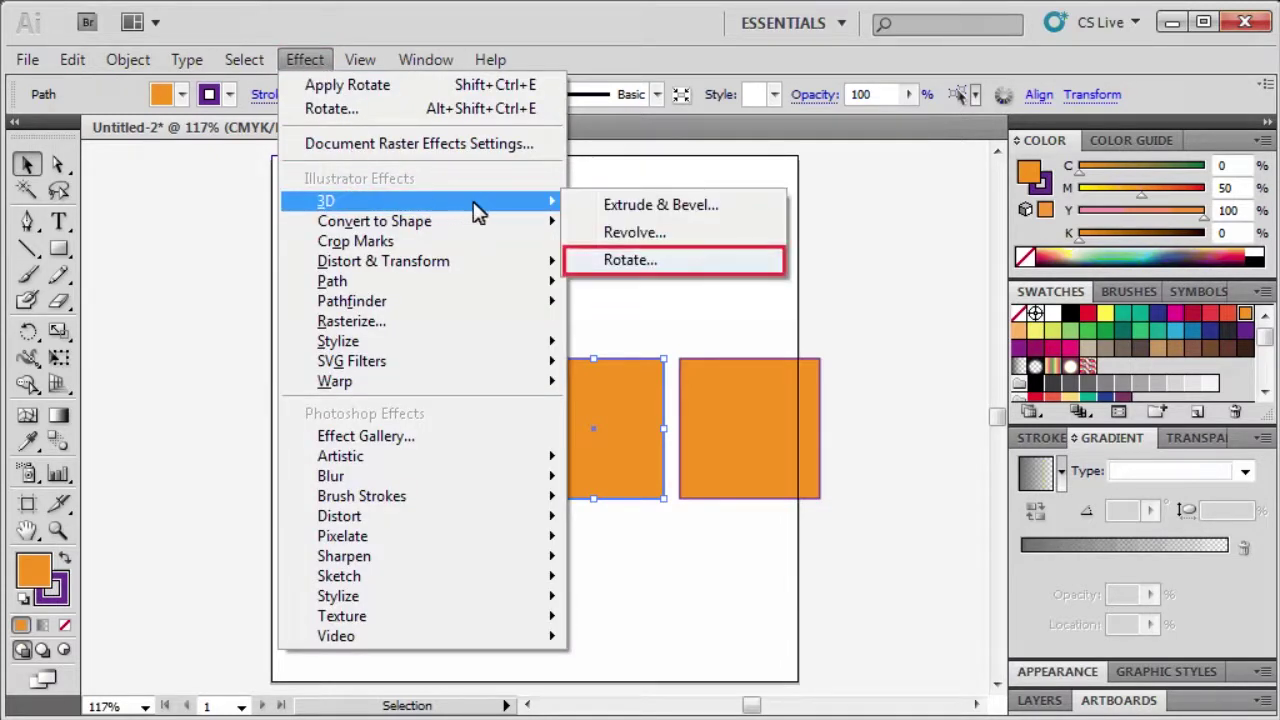
pyautogui.click(628, 259)
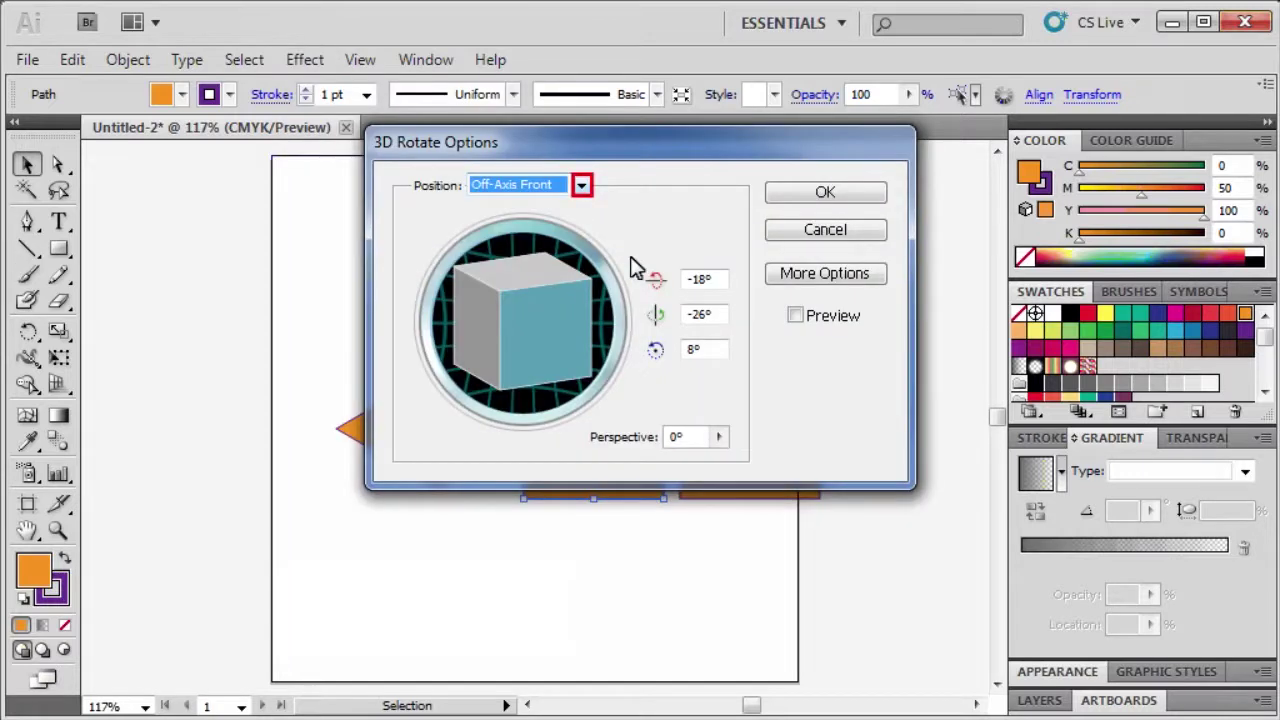
pyautogui.click(581, 187)
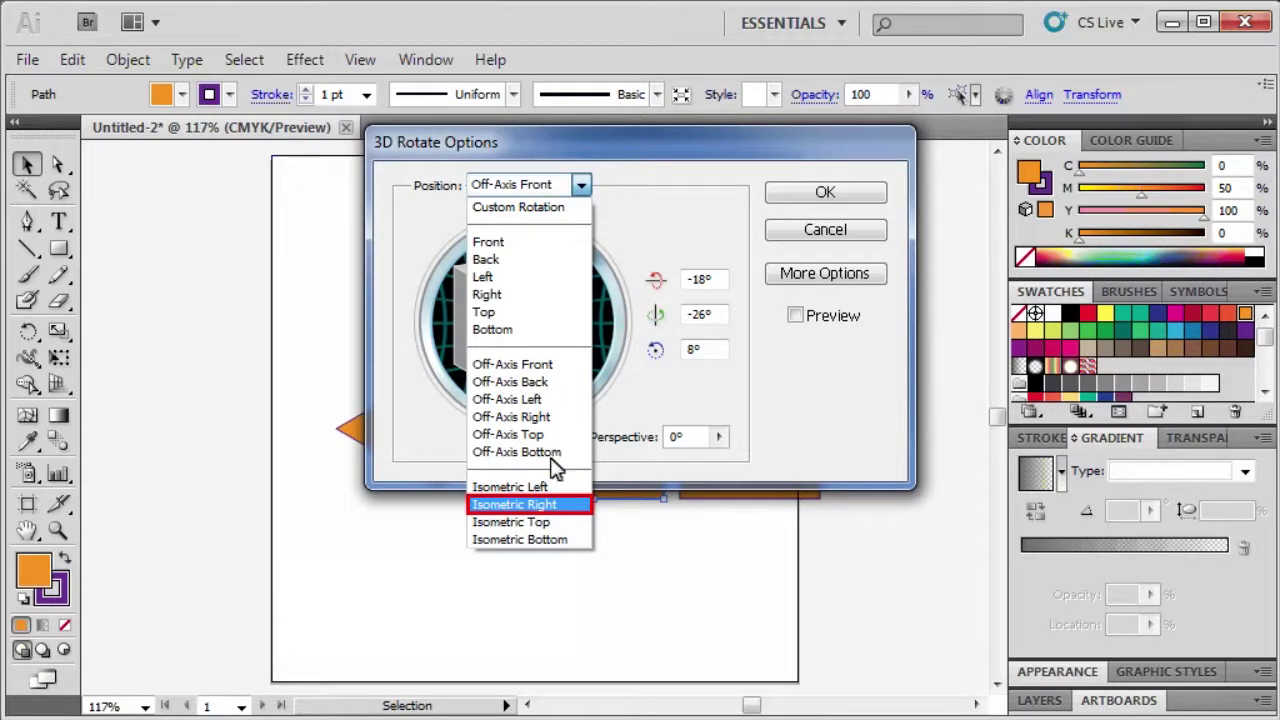
pyautogui.click(543, 504)
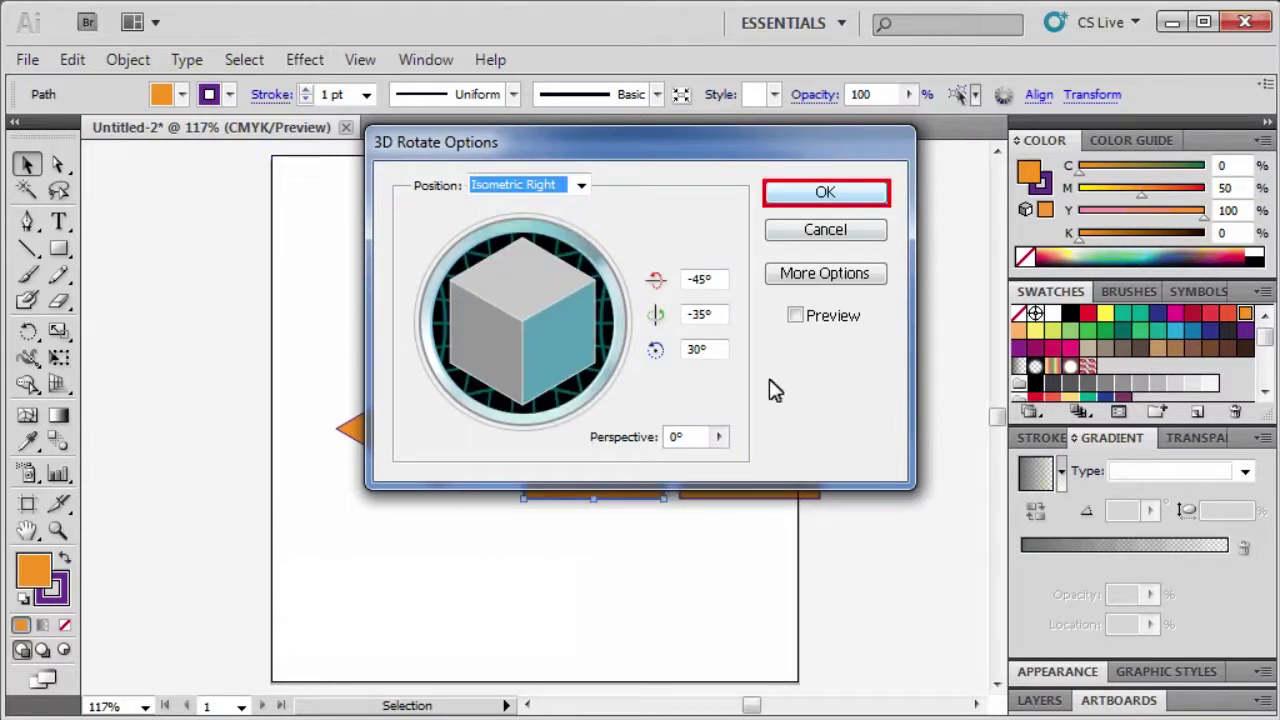
pyautogui.click(810, 200)
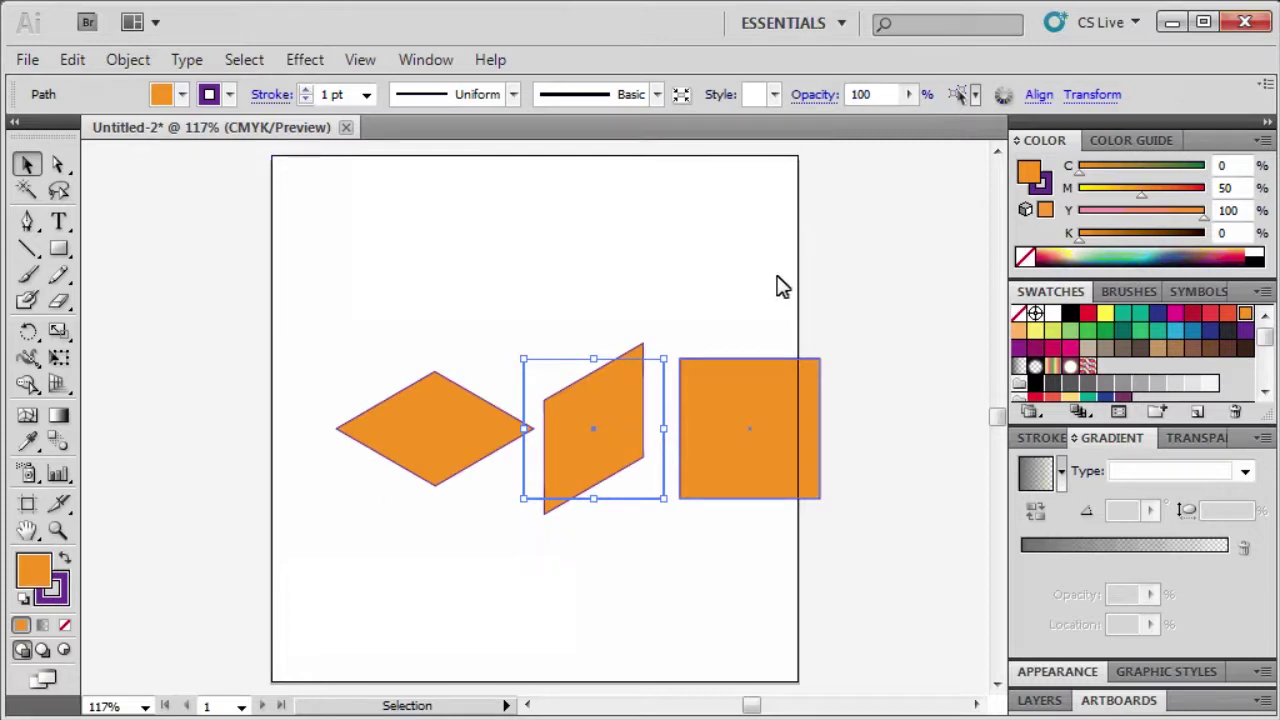
pyautogui.click(771, 413)
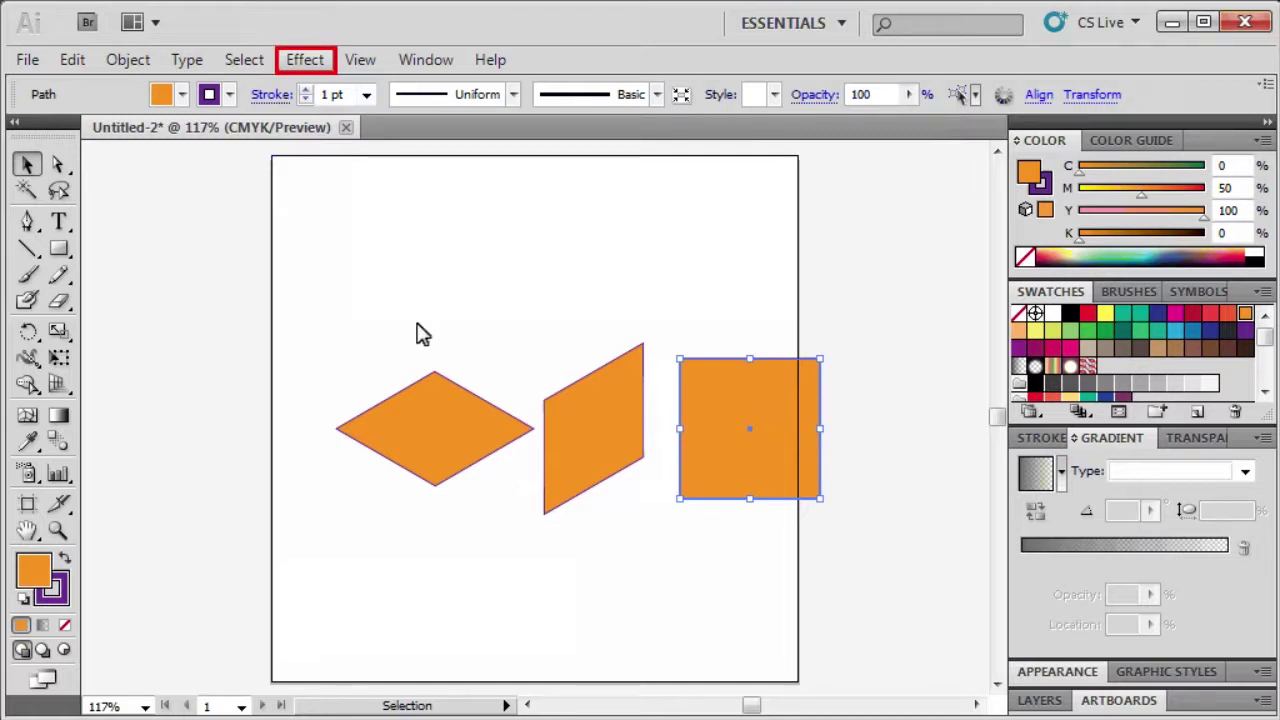
# - Apply a 3D Rotate effect with the Isometric Left preset to the right square
pyautogui.click(308, 64)
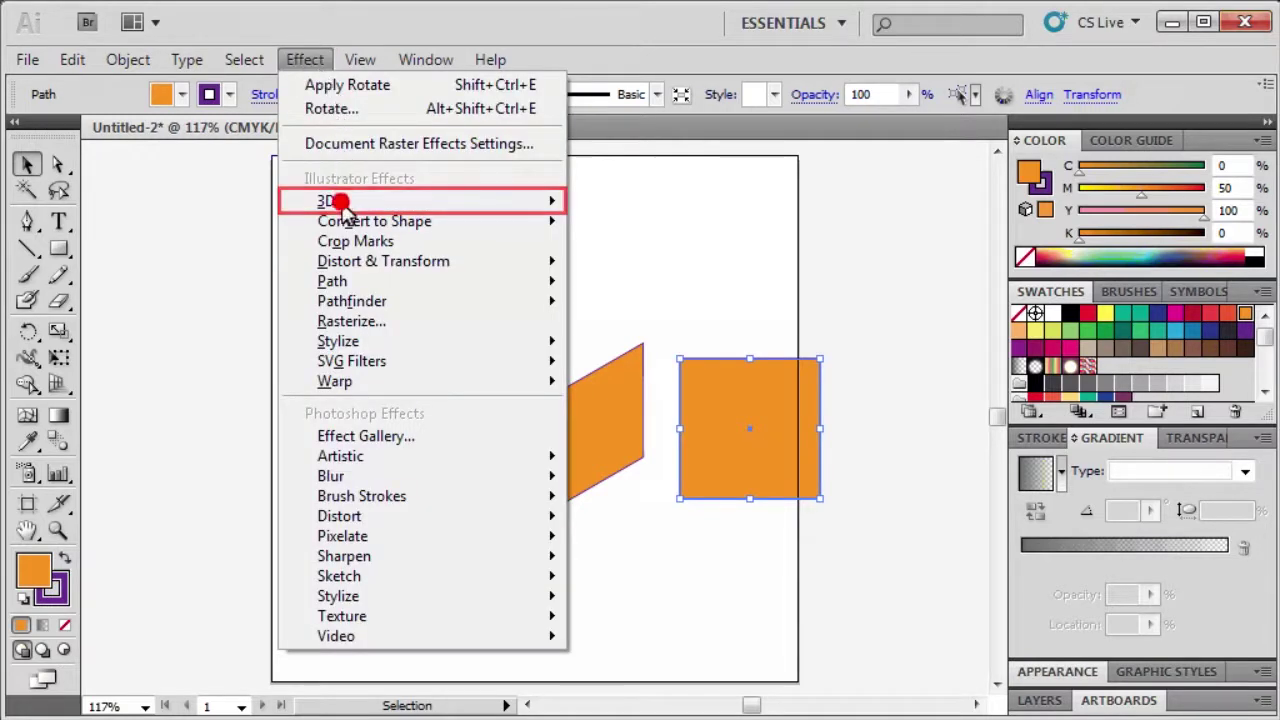
pyautogui.moveTo(330, 200)
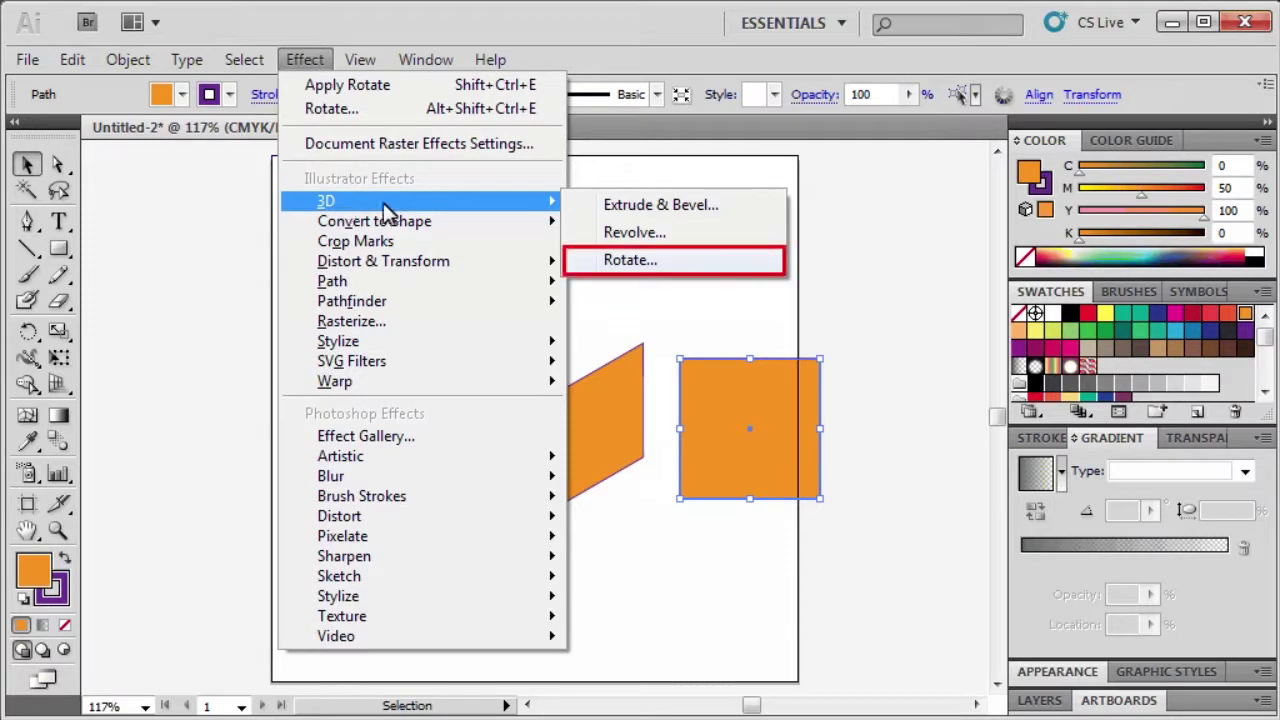
pyautogui.click(640, 260)
pyautogui.click(581, 186)
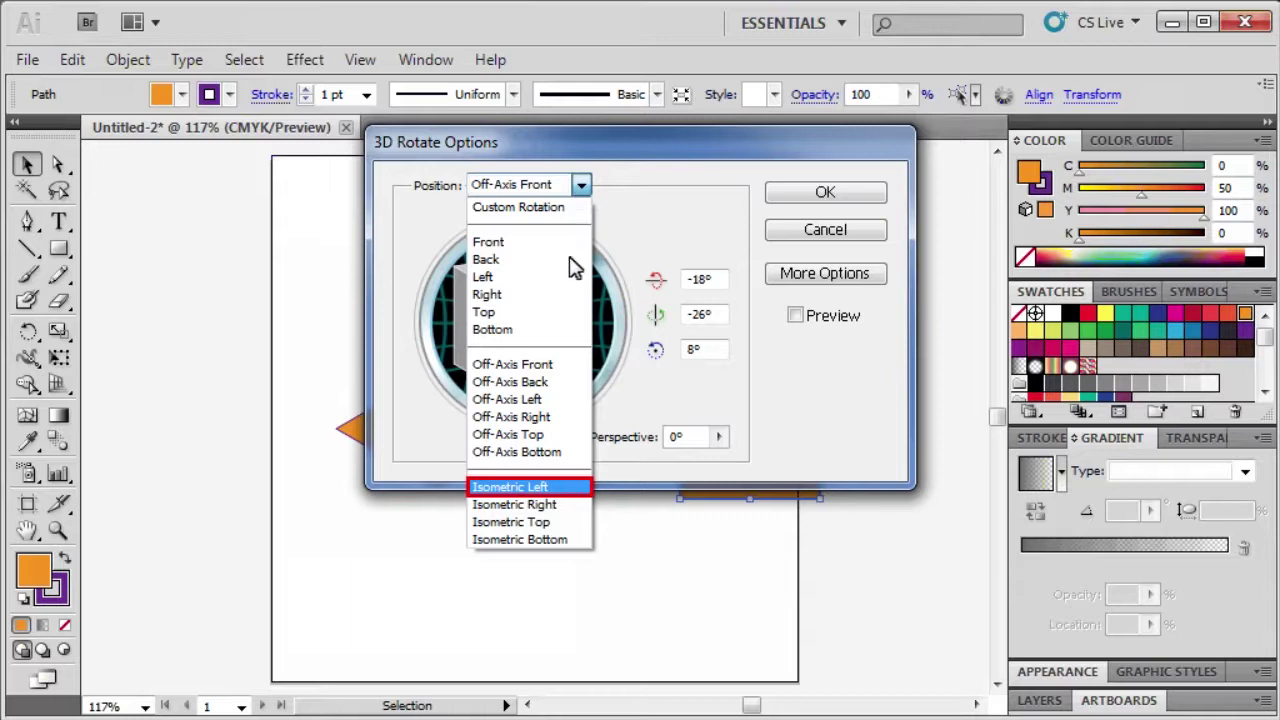
pyautogui.click(565, 490)
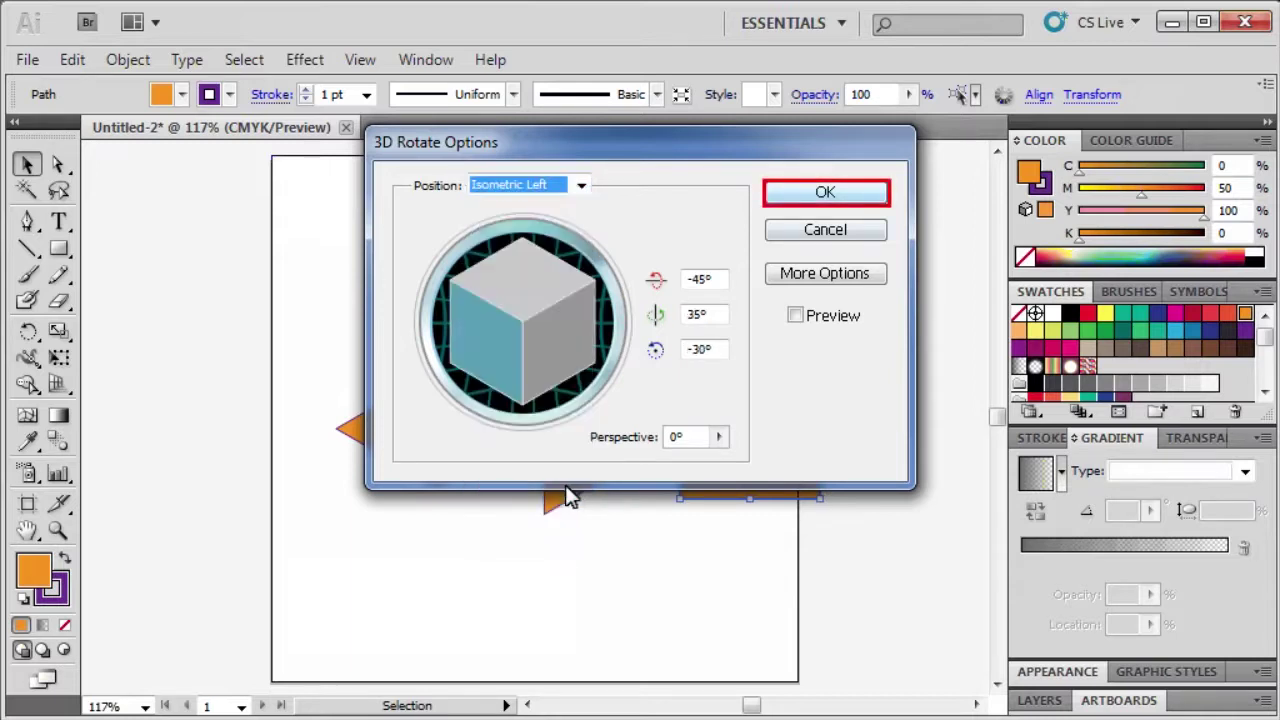
pyautogui.click(826, 196)
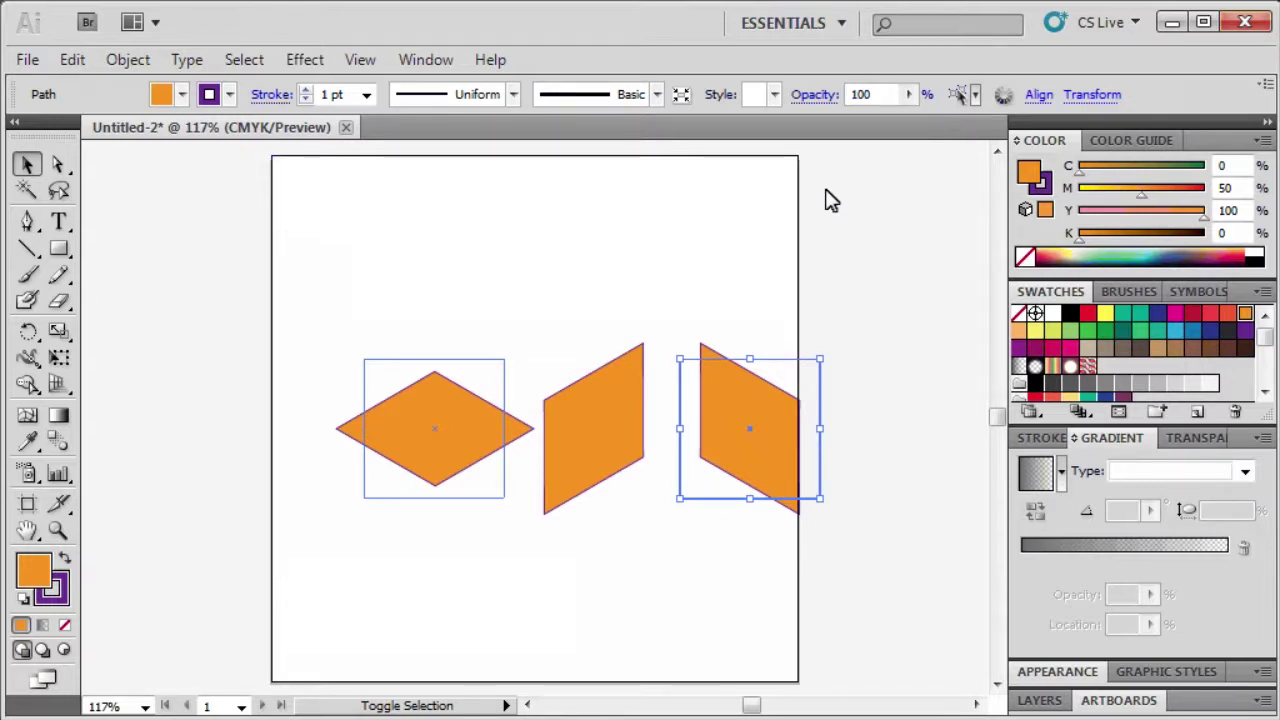
# - Select all three rotated shapes, use Expand Appearance on them, then deselect everything
pyautogui.keyDown('shift'); pyautogui.click(449, 445); pyautogui.keyUp('shift')
pyautogui.keyDown('shift'); pyautogui.click(627, 431); pyautogui.keyUp('shift')
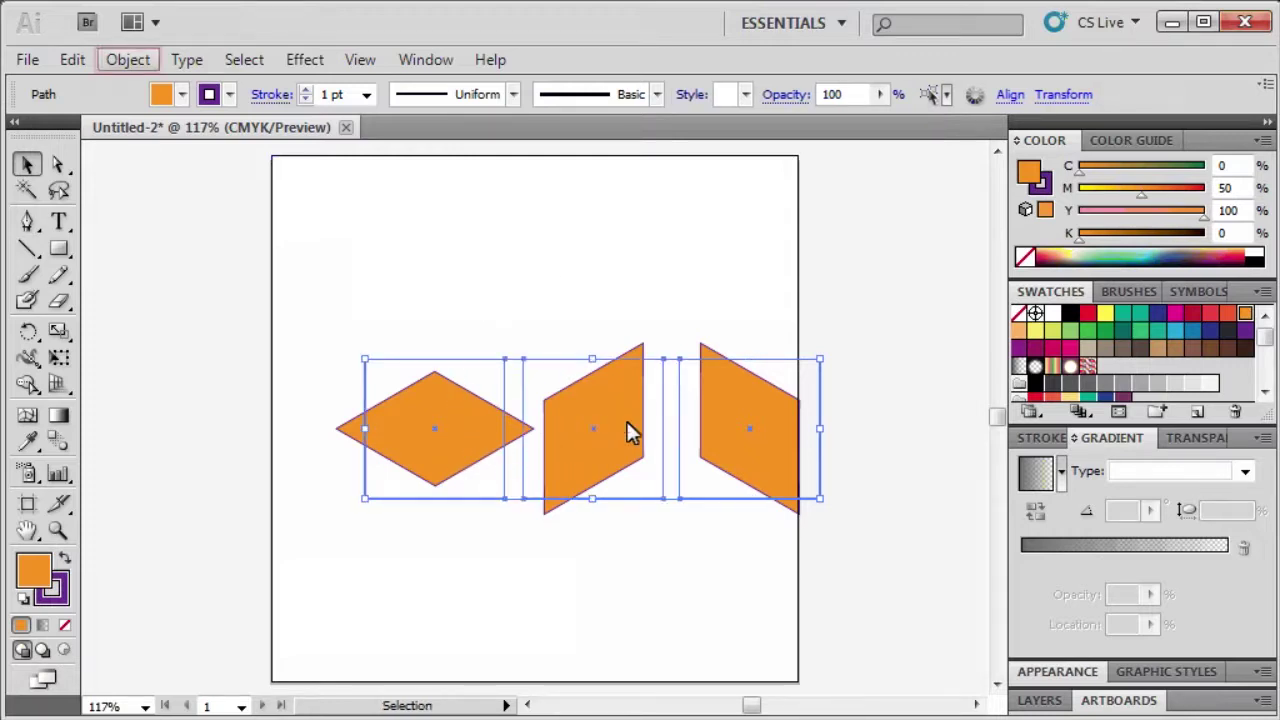
pyautogui.click(130, 60)
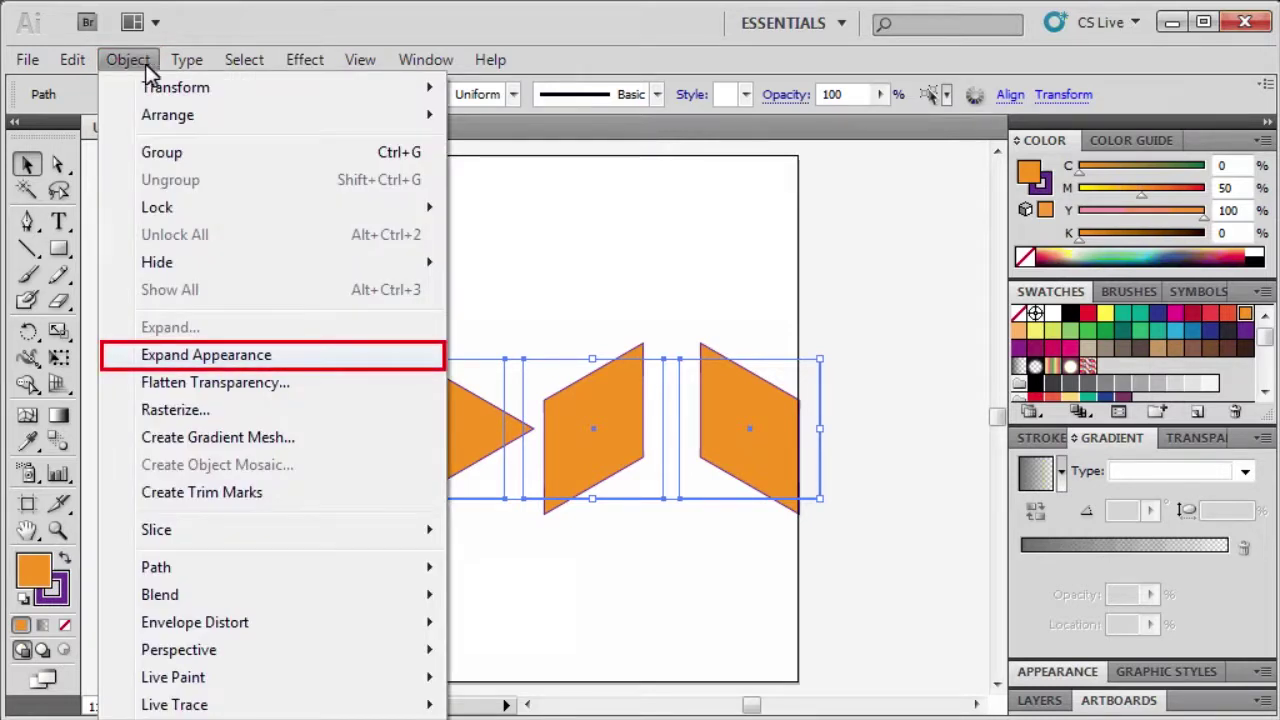
pyautogui.click(236, 357)
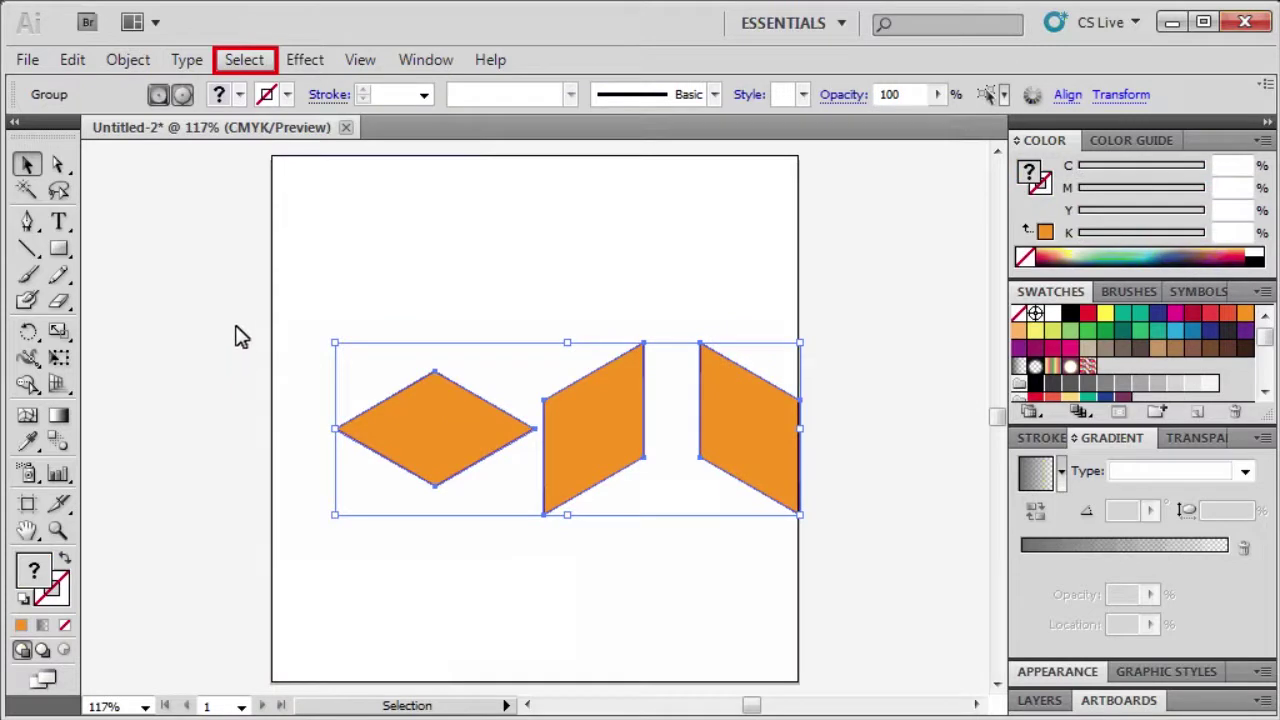
pyautogui.click(242, 60)
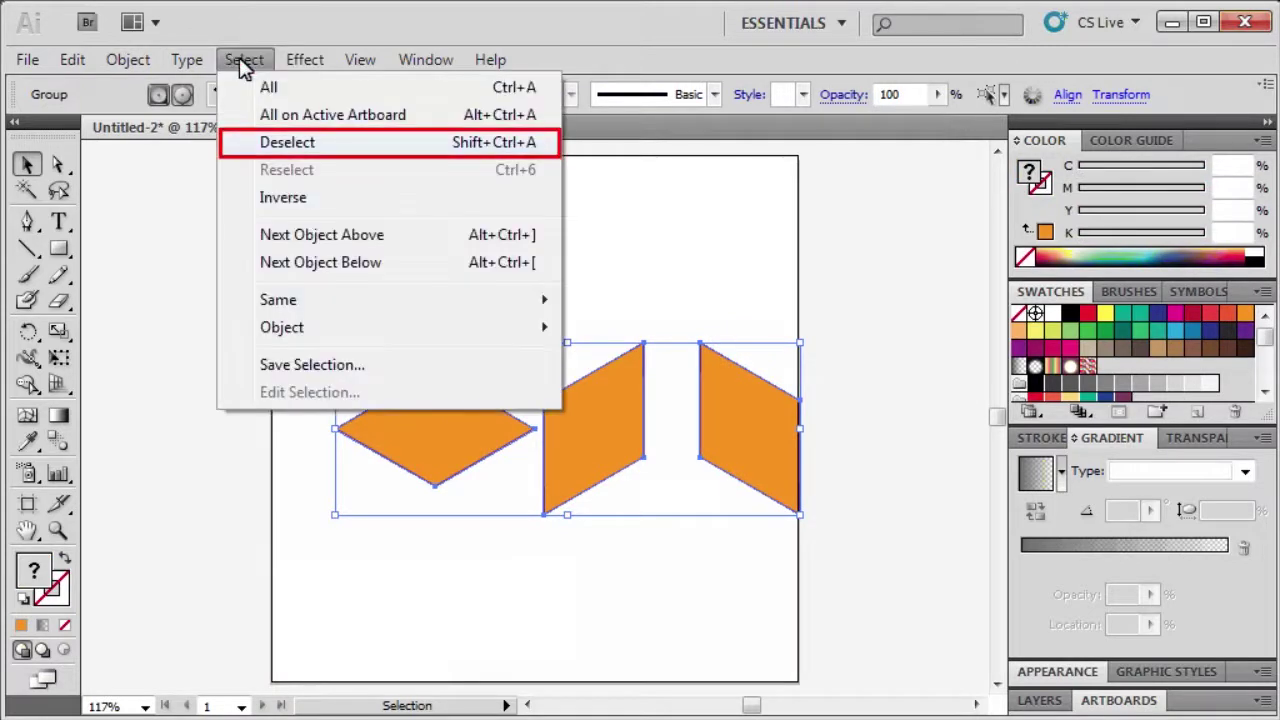
pyautogui.click(279, 145)
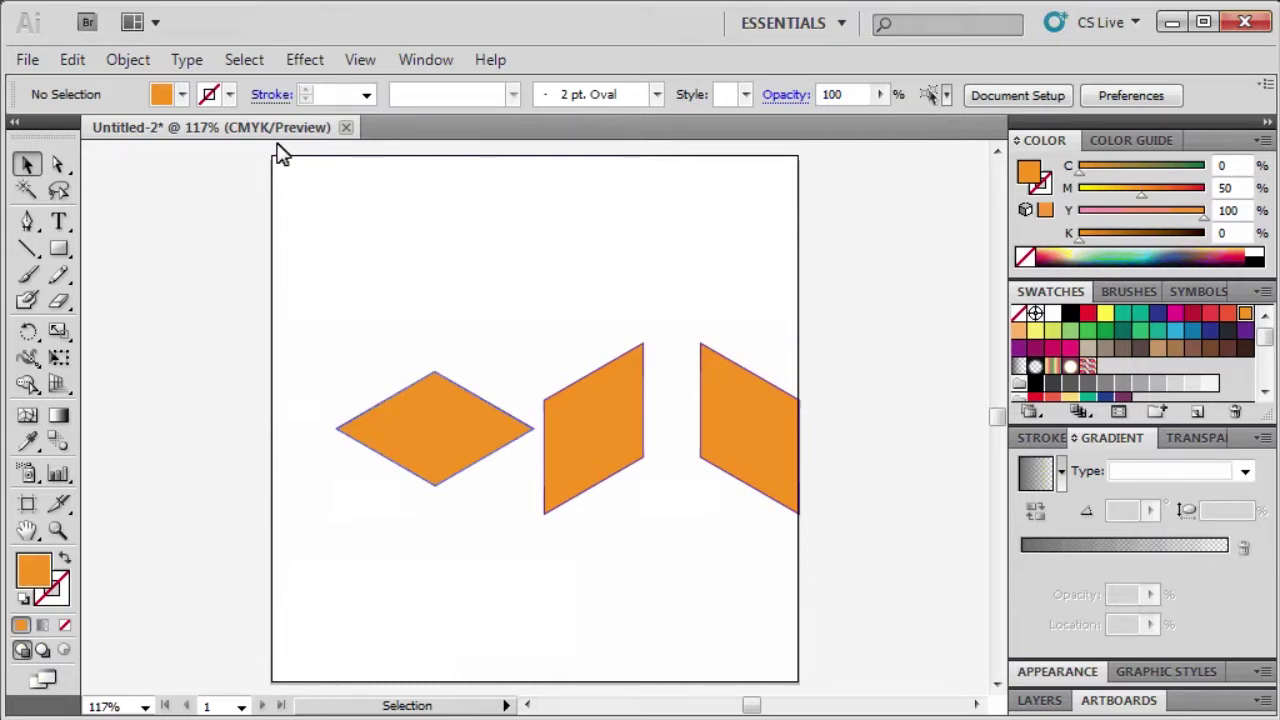
# - Move the diamond up onto the middle parallelogram and align their edges
pyautogui.moveTo(476, 441); pyautogui.dragTo(590, 316)
pyautogui.moveTo(589, 449); pyautogui.dragTo(589, 413)
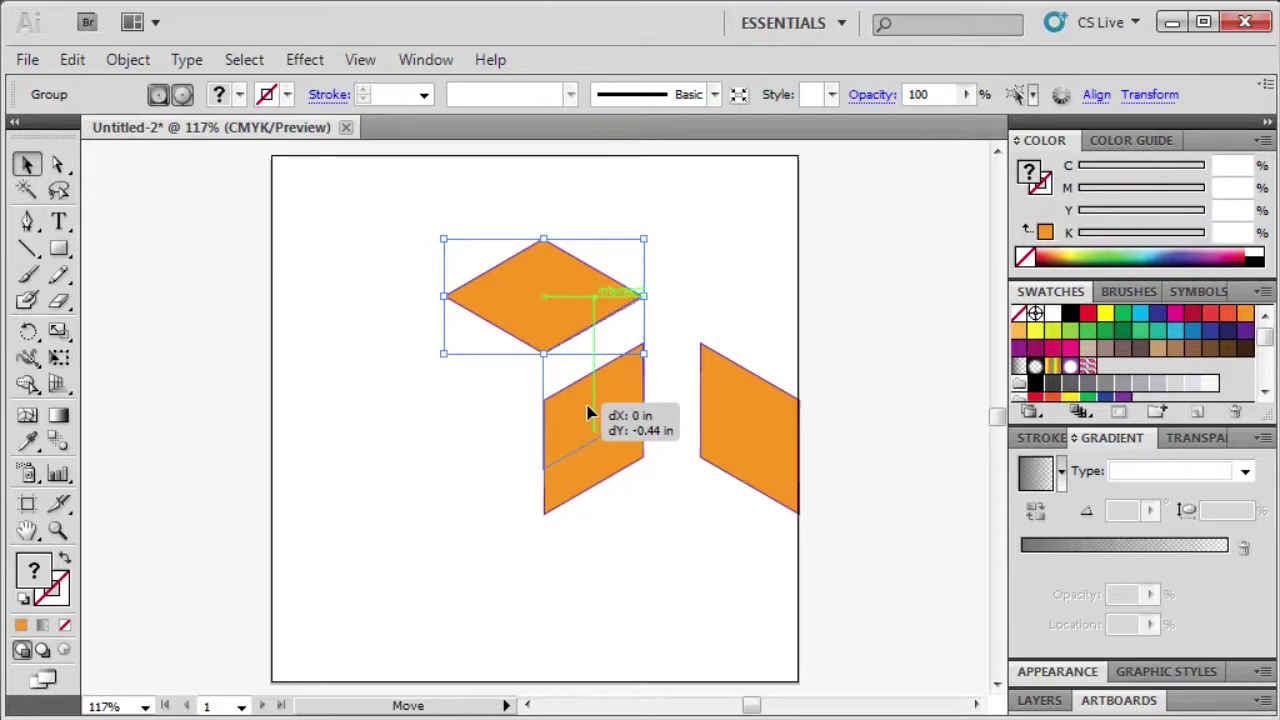